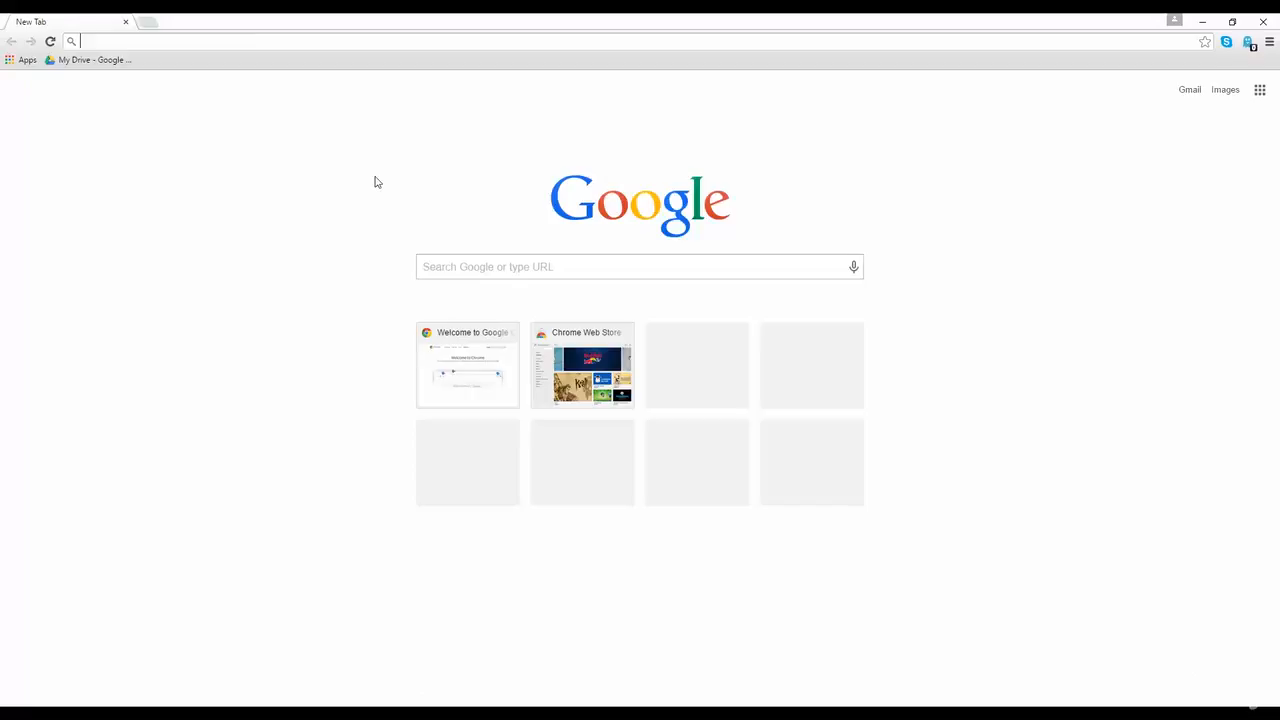
Search Google for 'mysql installer' from Chrome's address bar.
{"action": "type", "text": "my"}
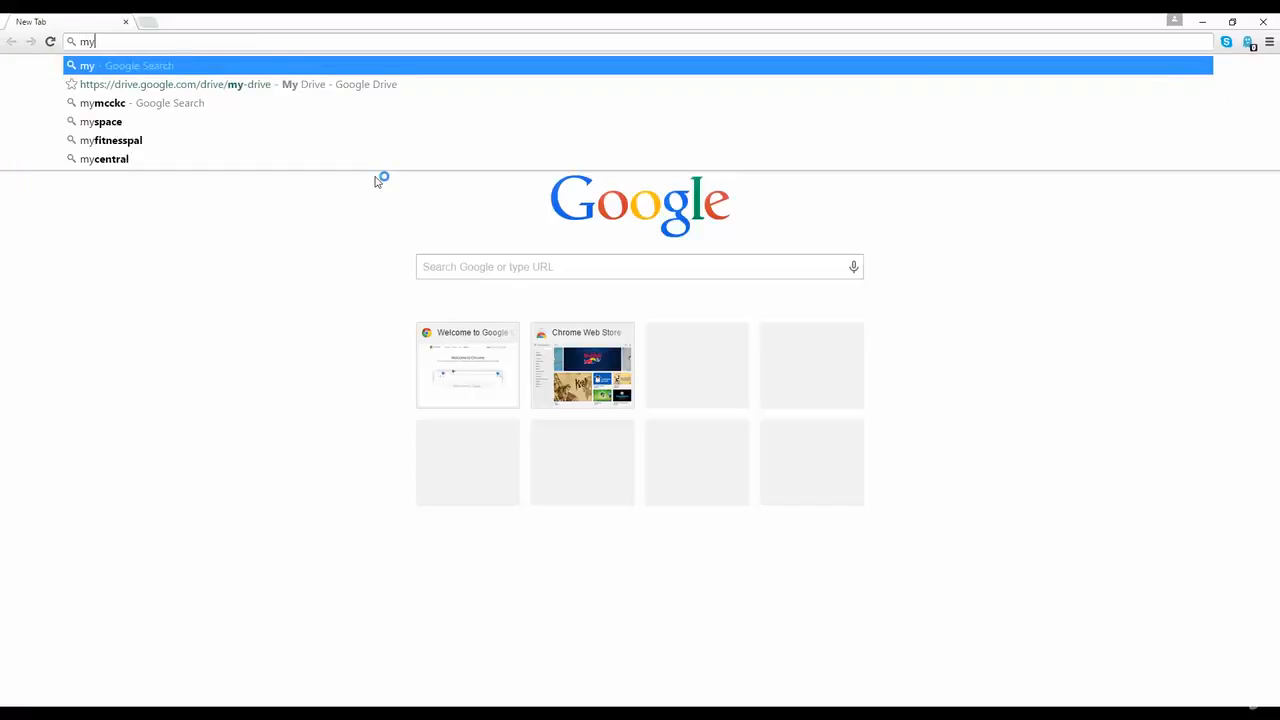
{"action": "type", "text": "sql ins"}
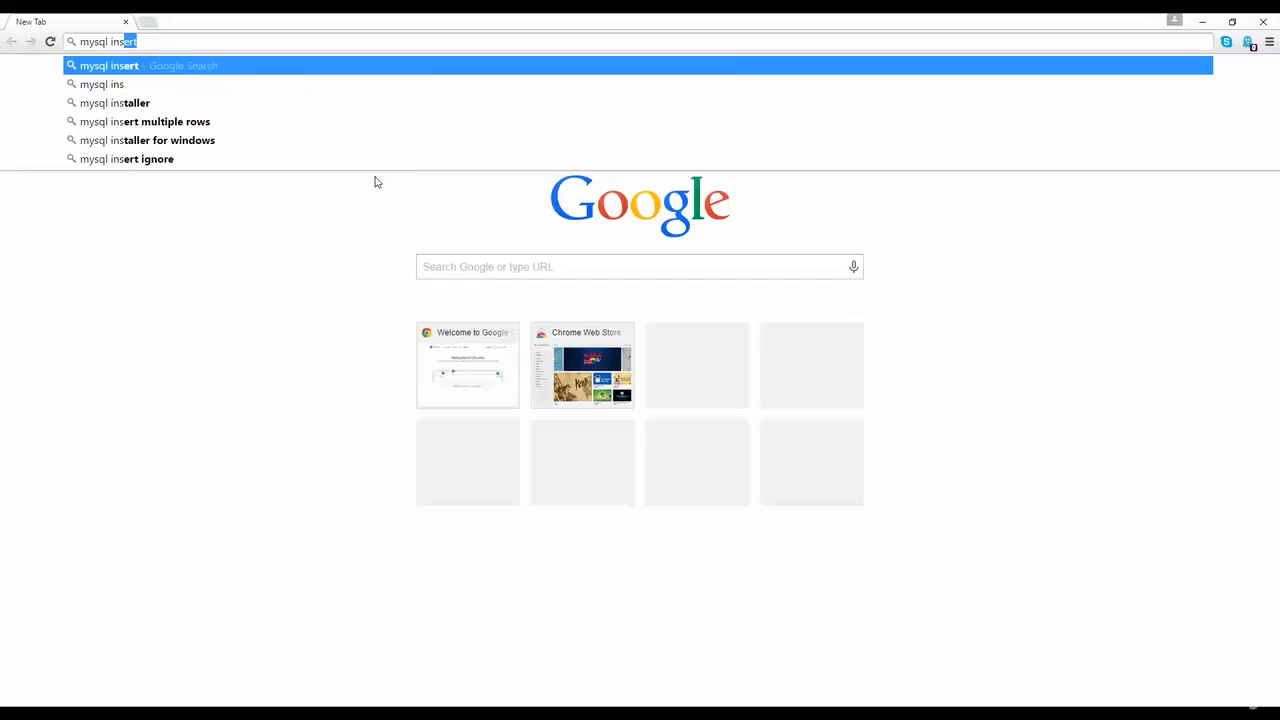
{"action": "type", "text": "taller"}
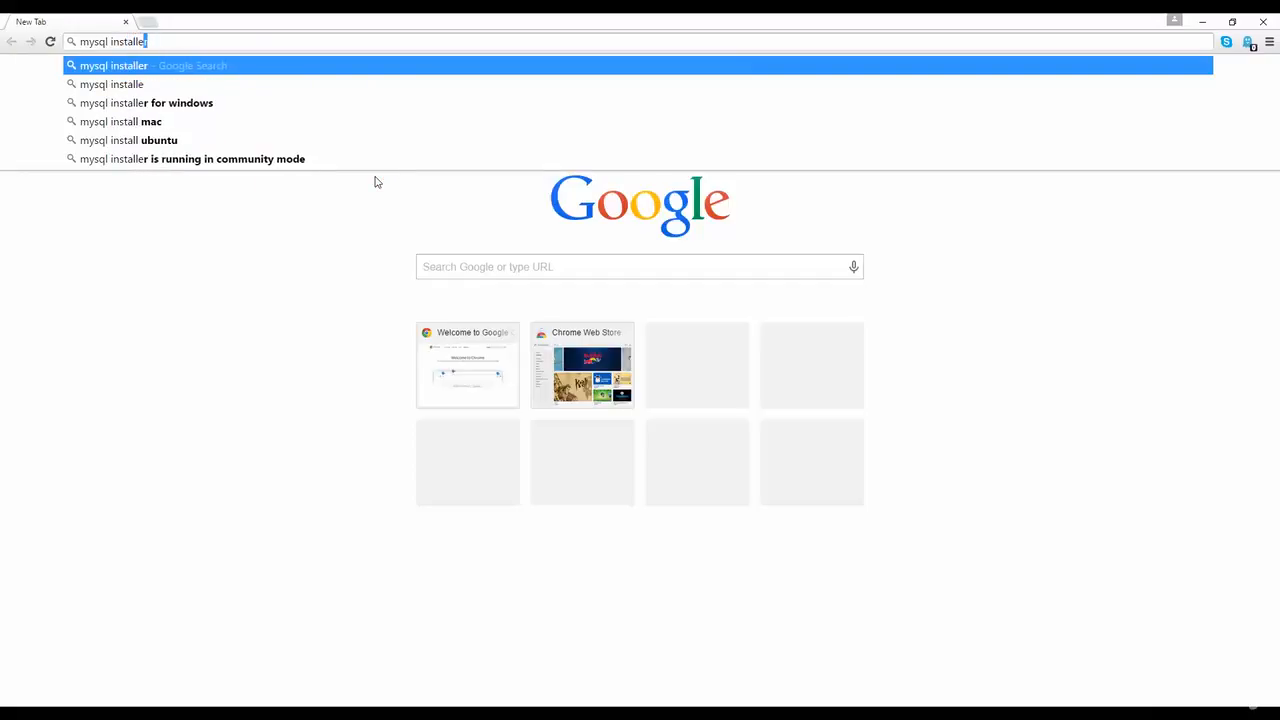
{"action": "key", "text": "Return"}
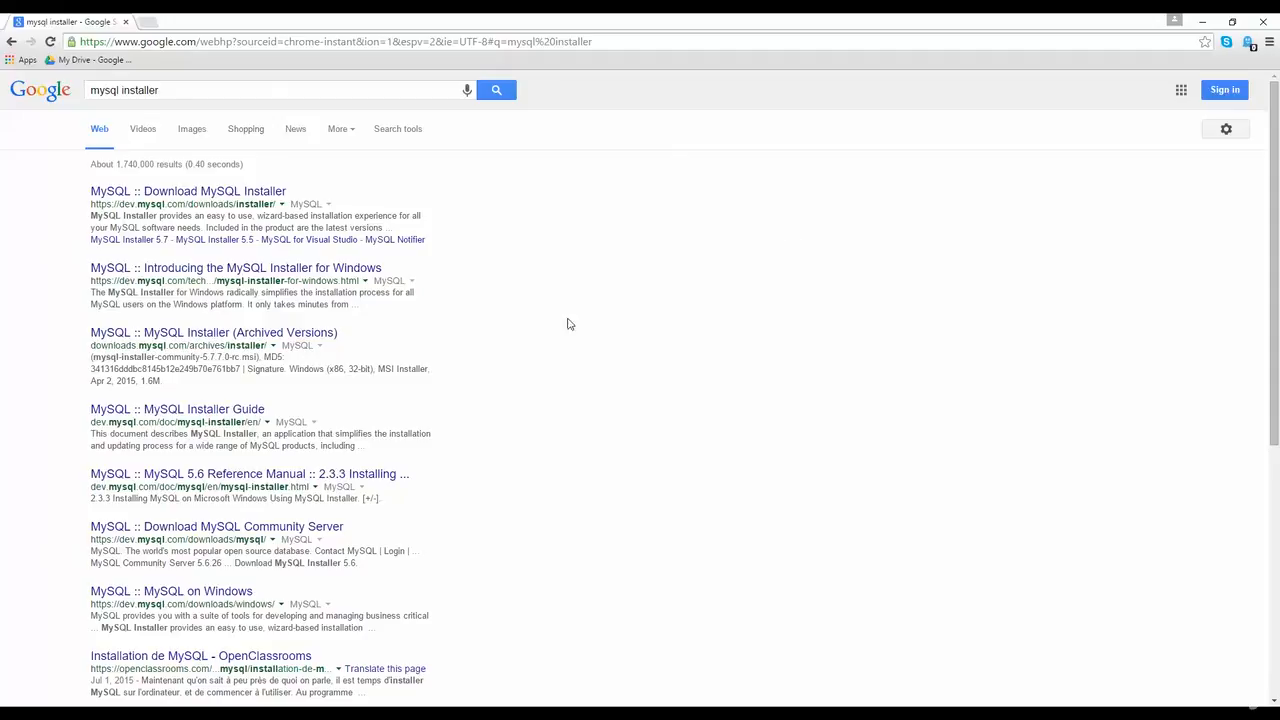
Open the 'MySQL :: Download MySQL Installer' result and bring the 5.6.26 installer rows into view.
{"action": "left_click", "coordinate": [155, 194]}
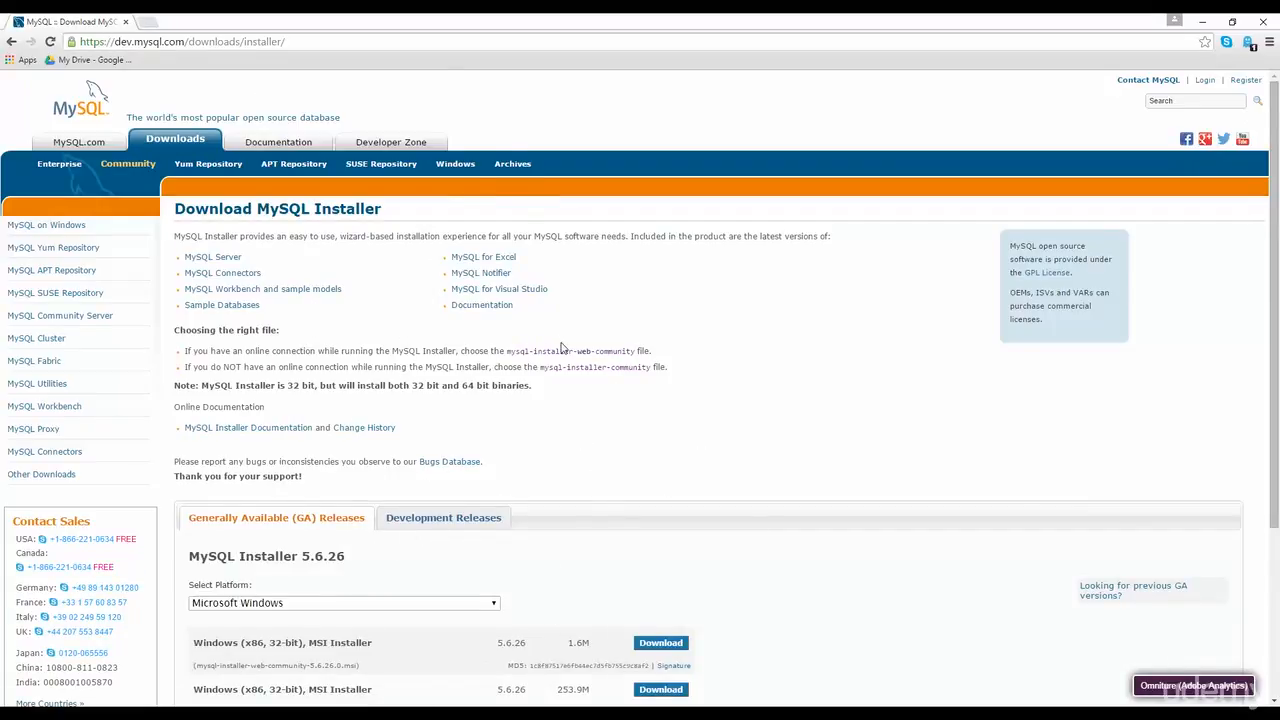
{"action": "scroll", "coordinate": [561, 348], "scroll_direction": "down", "scroll_amount": 3}
{"action": "scroll", "coordinate": [469, 381], "scroll_direction": "up", "scroll_amount": 3}
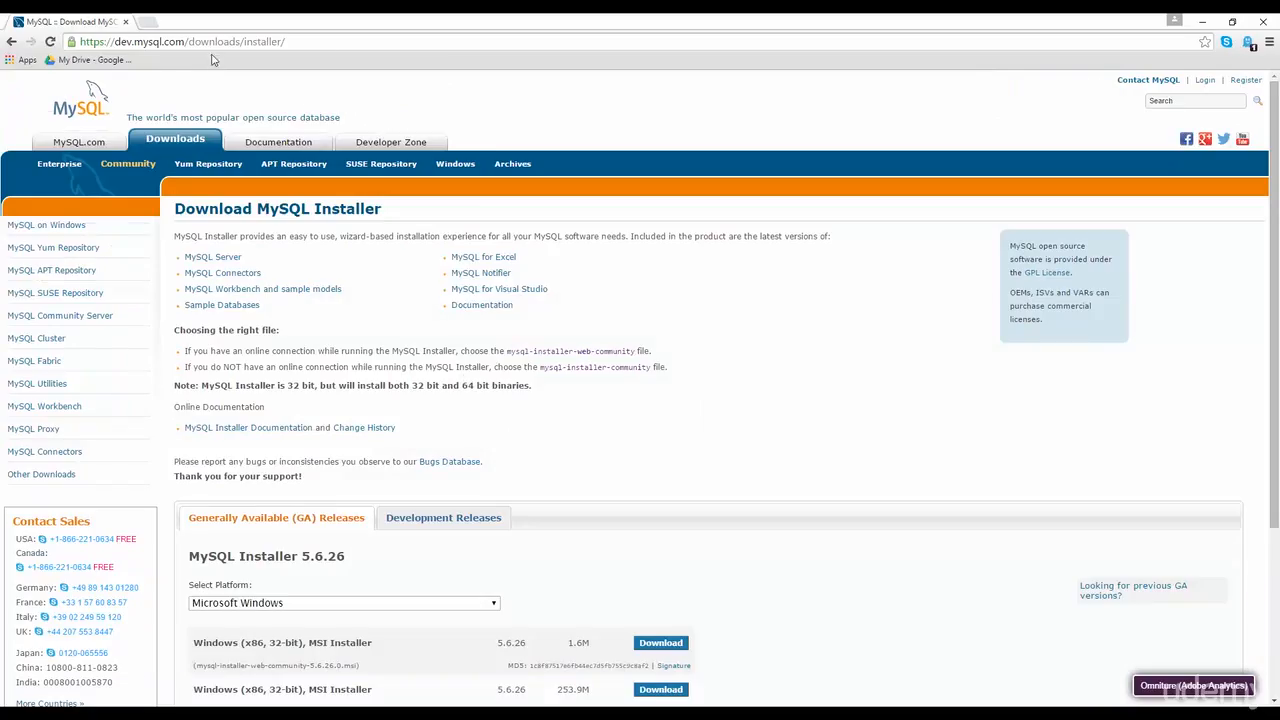
{"action": "left_click_drag", "start_coordinate": [327, 45], "coordinate": [80, 44]}
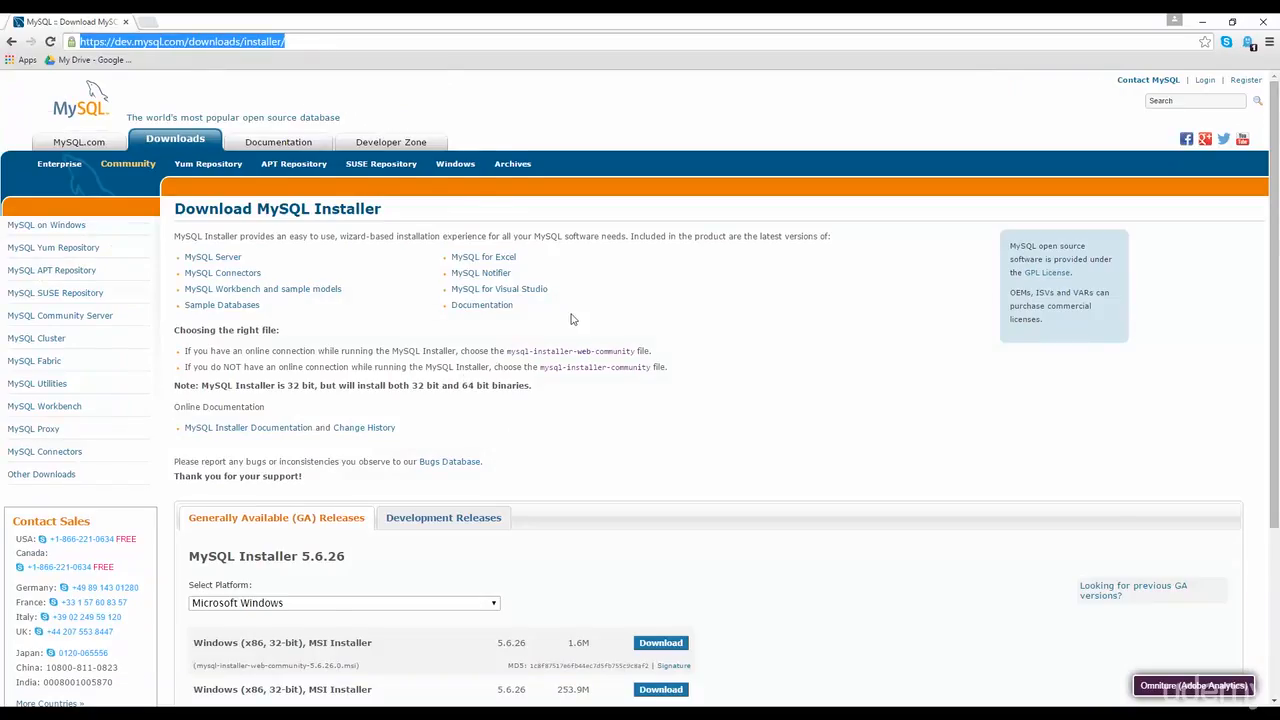
{"action": "scroll", "coordinate": [572, 318], "scroll_direction": "down", "scroll_amount": 3}
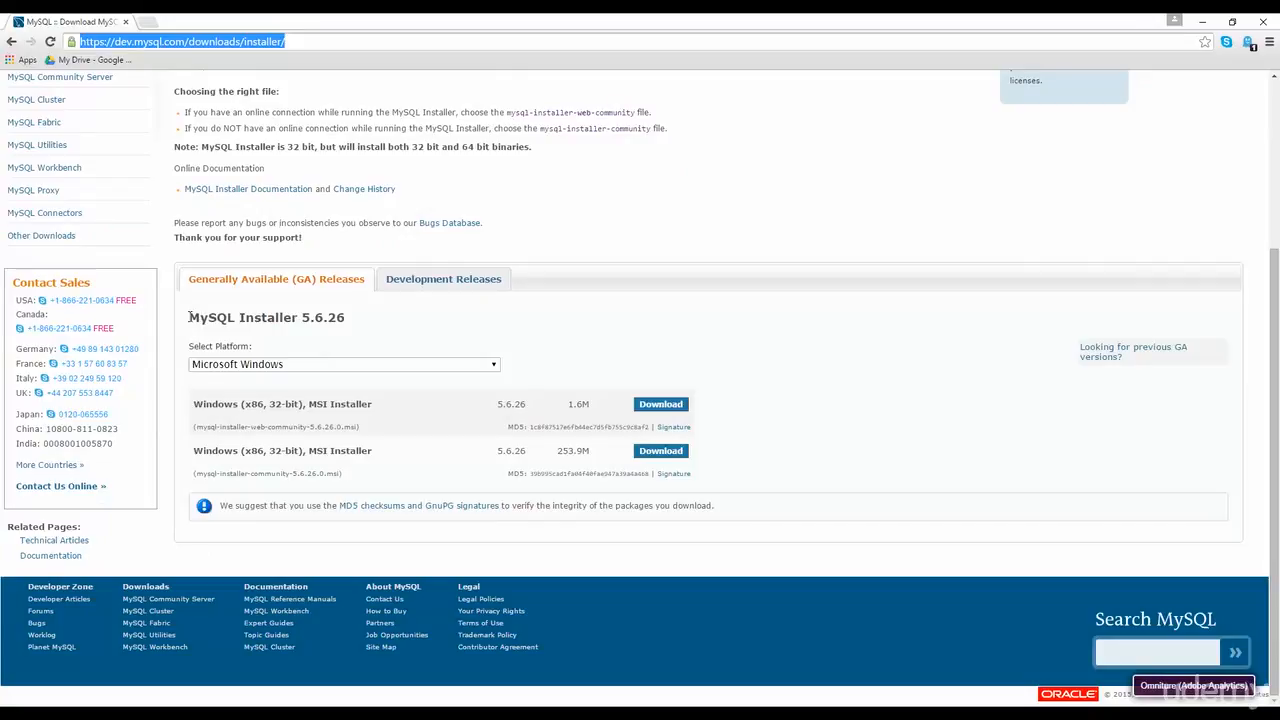
{"action": "left_click_drag", "start_coordinate": [190, 317], "coordinate": [352, 320]}
{"action": "left_click", "coordinate": [395, 330]}
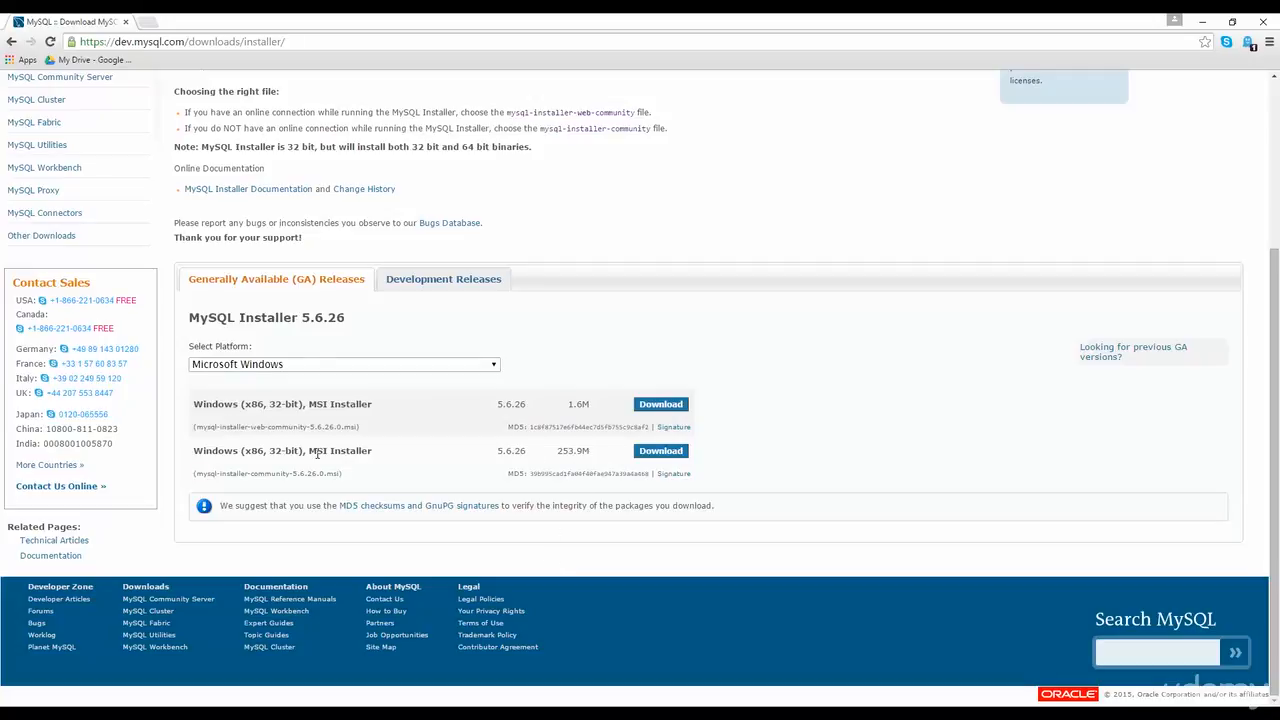
Download the 253.9M community MSI installer, launch it, and minimize Chrome.
{"action": "left_click", "coordinate": [660, 451]}
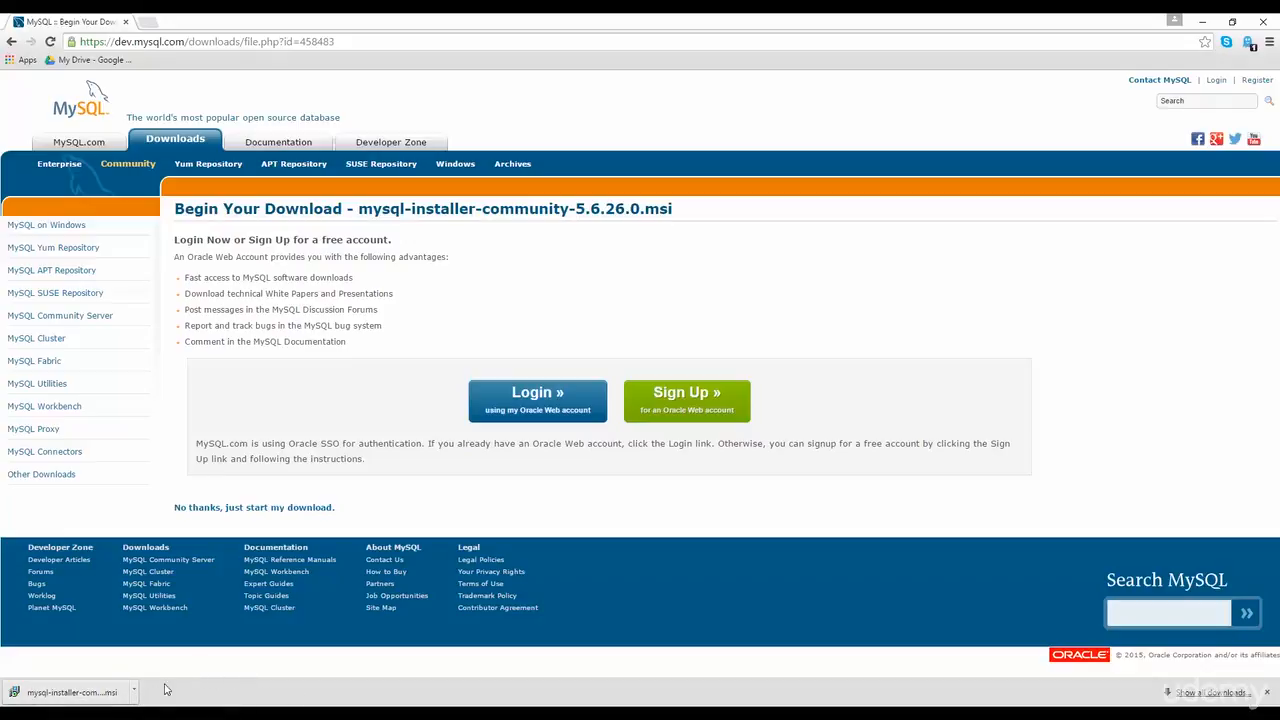
{"action": "left_click", "coordinate": [89, 694]}
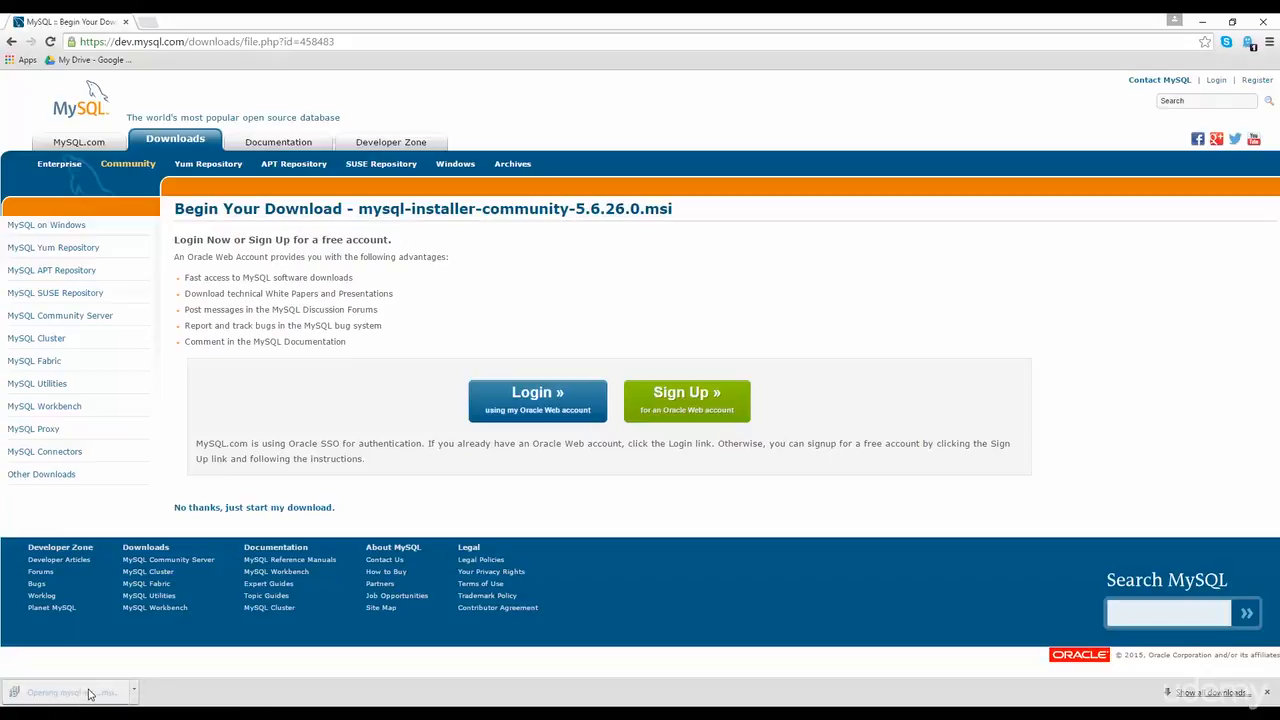
{"action": "left_click", "coordinate": [1203, 21]}
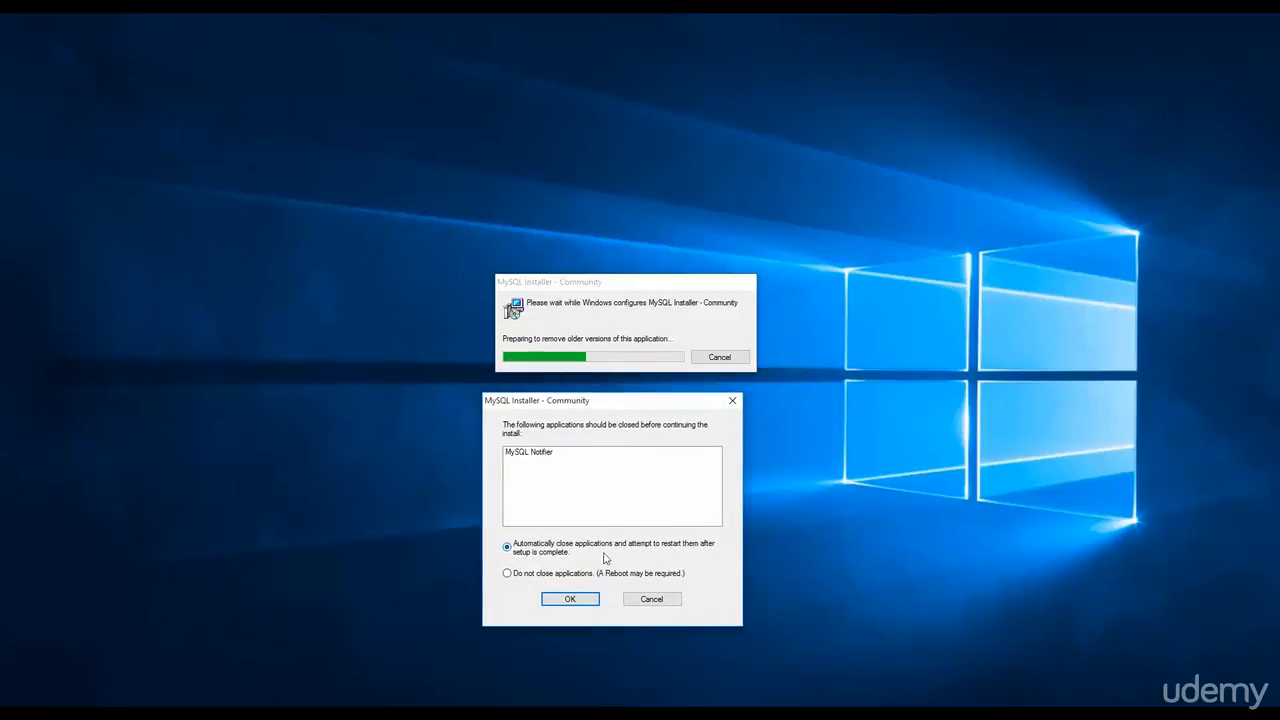
Let setup automatically close the running MySQL applications.
{"action": "left_click", "coordinate": [584, 598]}
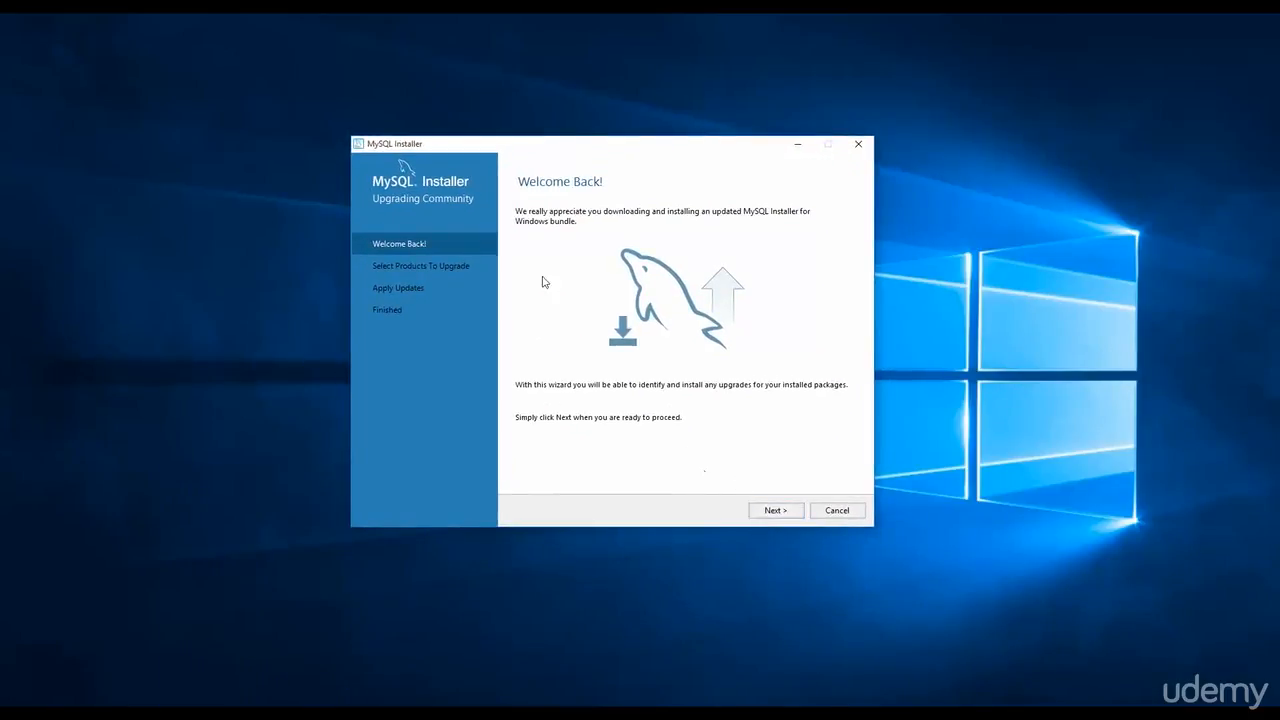
Upgrade MySQL Fabric and MySQL Utilities from 1.5.4 to 1.6.1 and close the upgrade wizard.
{"action": "left_click", "coordinate": [772, 510]}
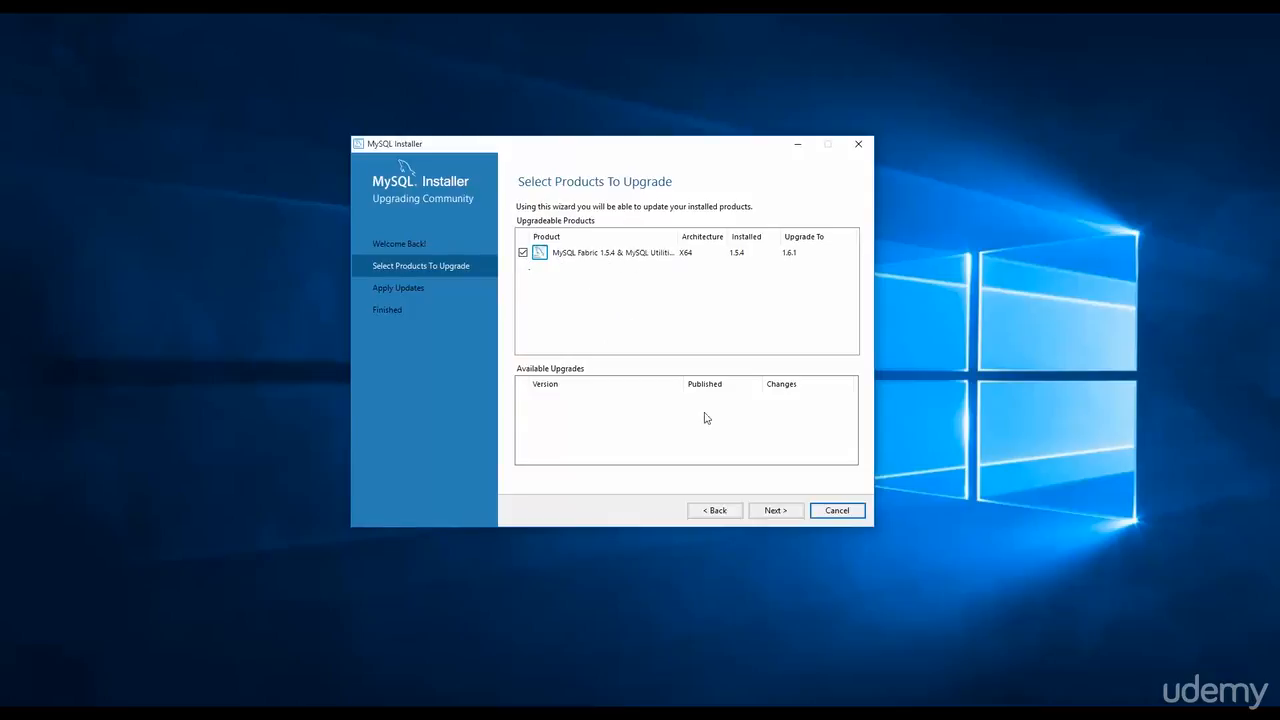
{"action": "left_click", "coordinate": [784, 514]}
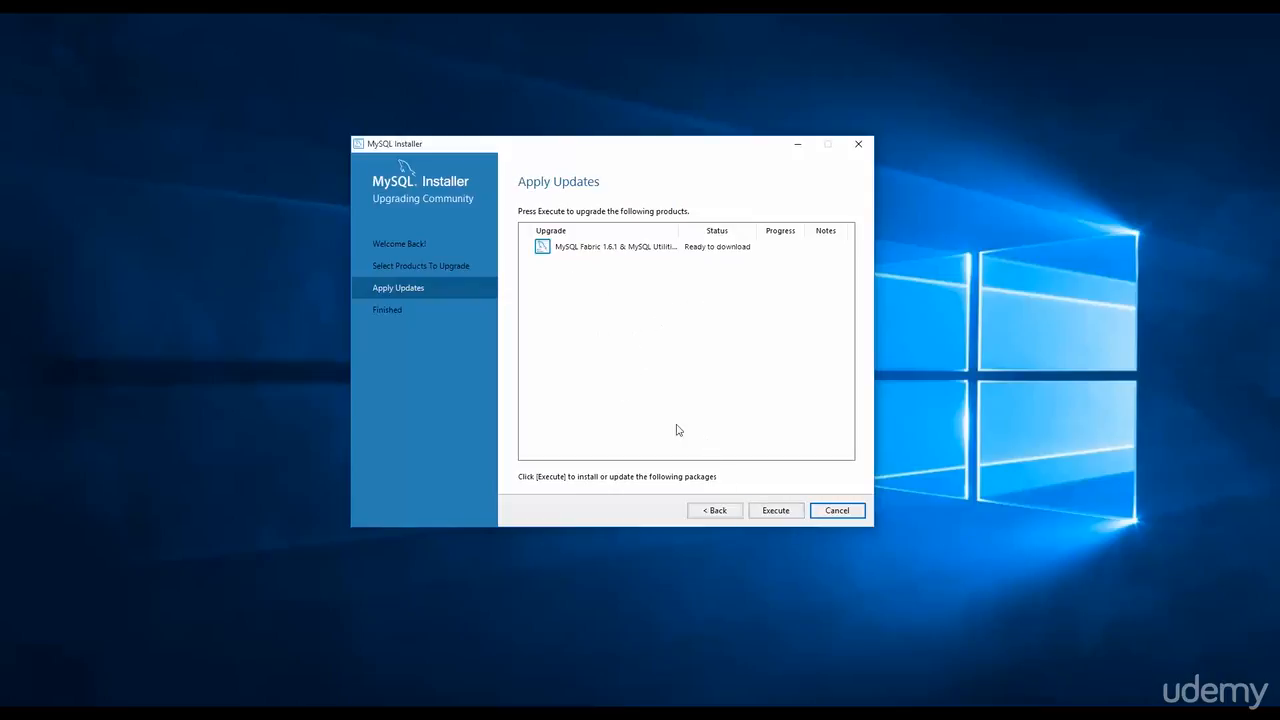
{"action": "left_click", "coordinate": [773, 511]}
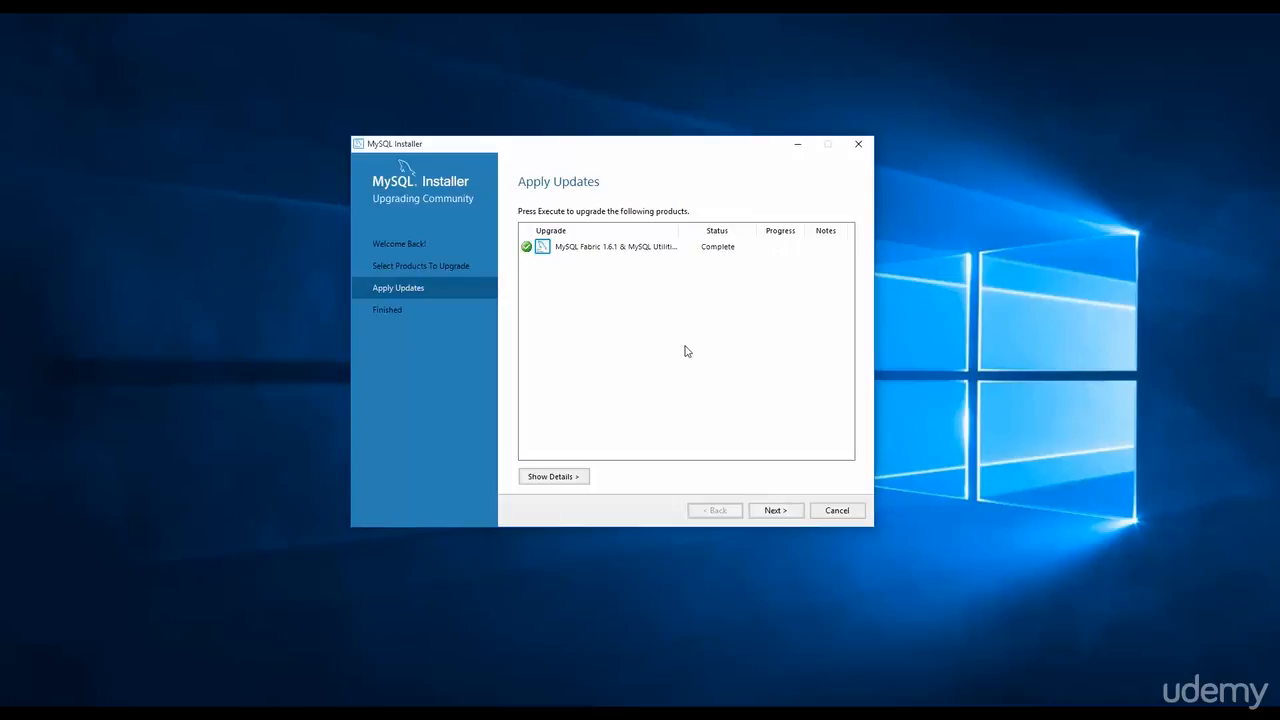
{"action": "left_click", "coordinate": [776, 511]}
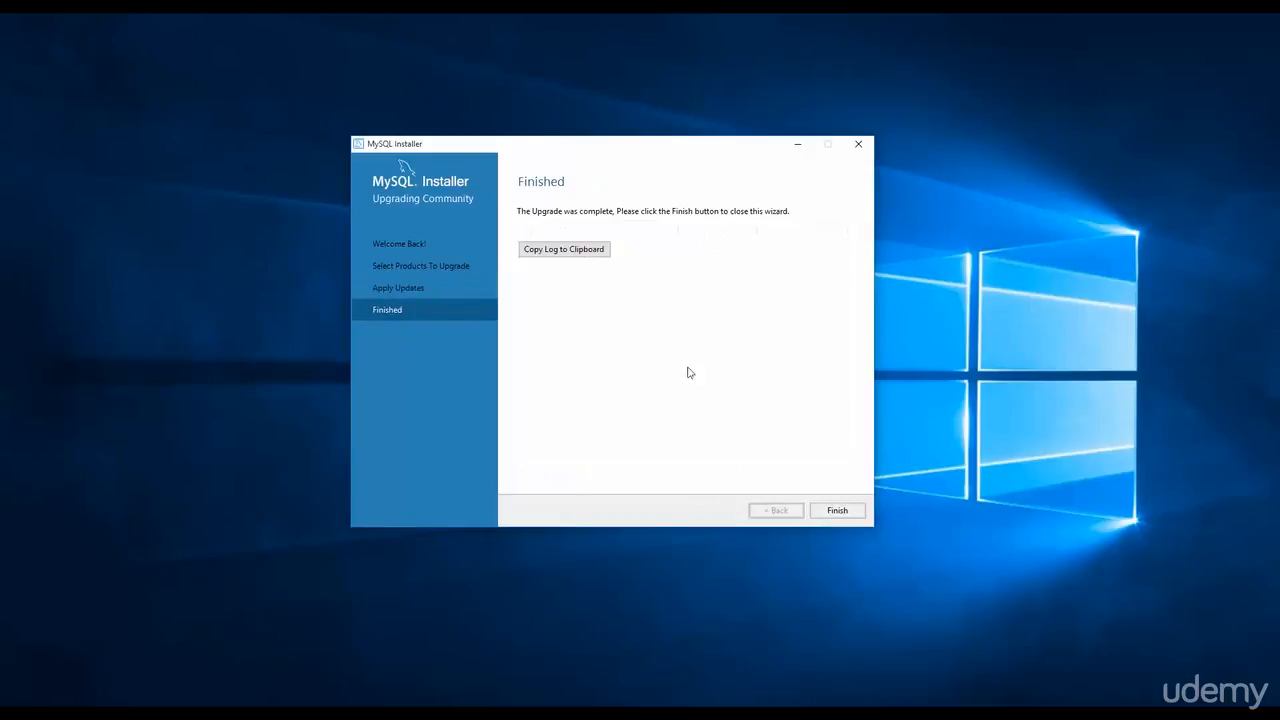
{"action": "left_click", "coordinate": [837, 511]}
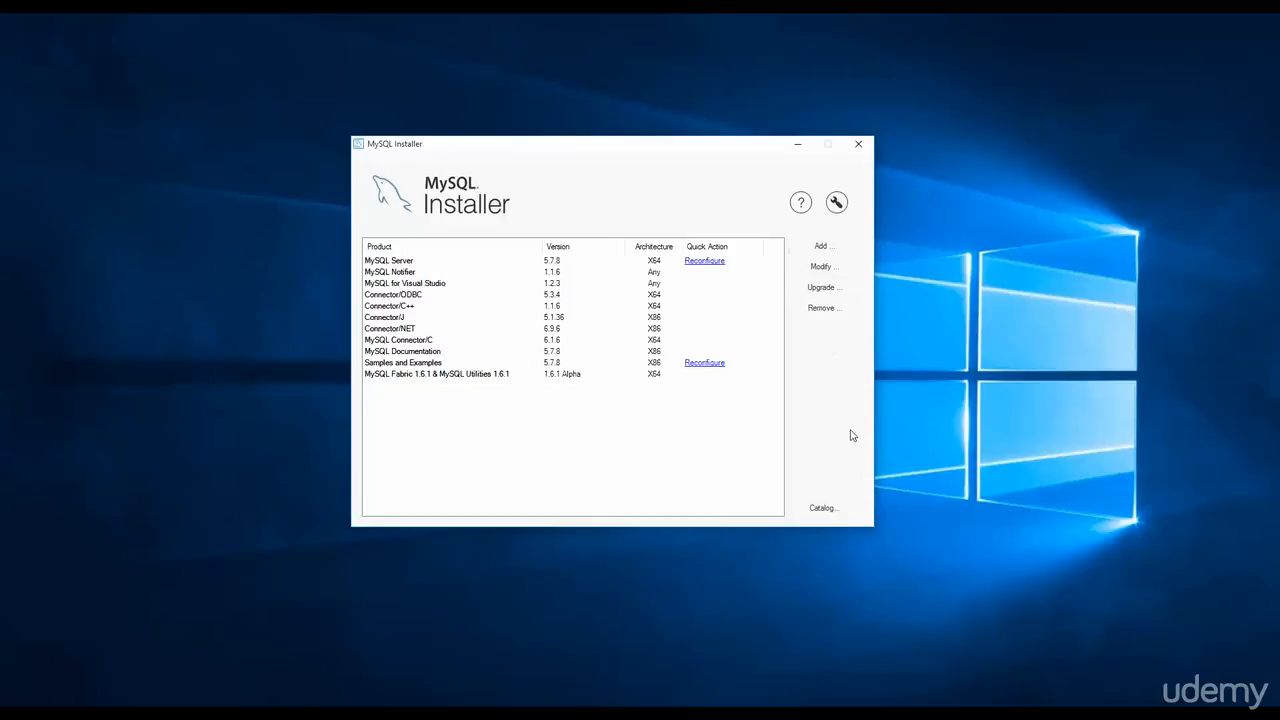
Review details of installed products such as MySQL Server, Connector/J and Samples and Examples.
{"action": "left_click", "coordinate": [392, 264]}
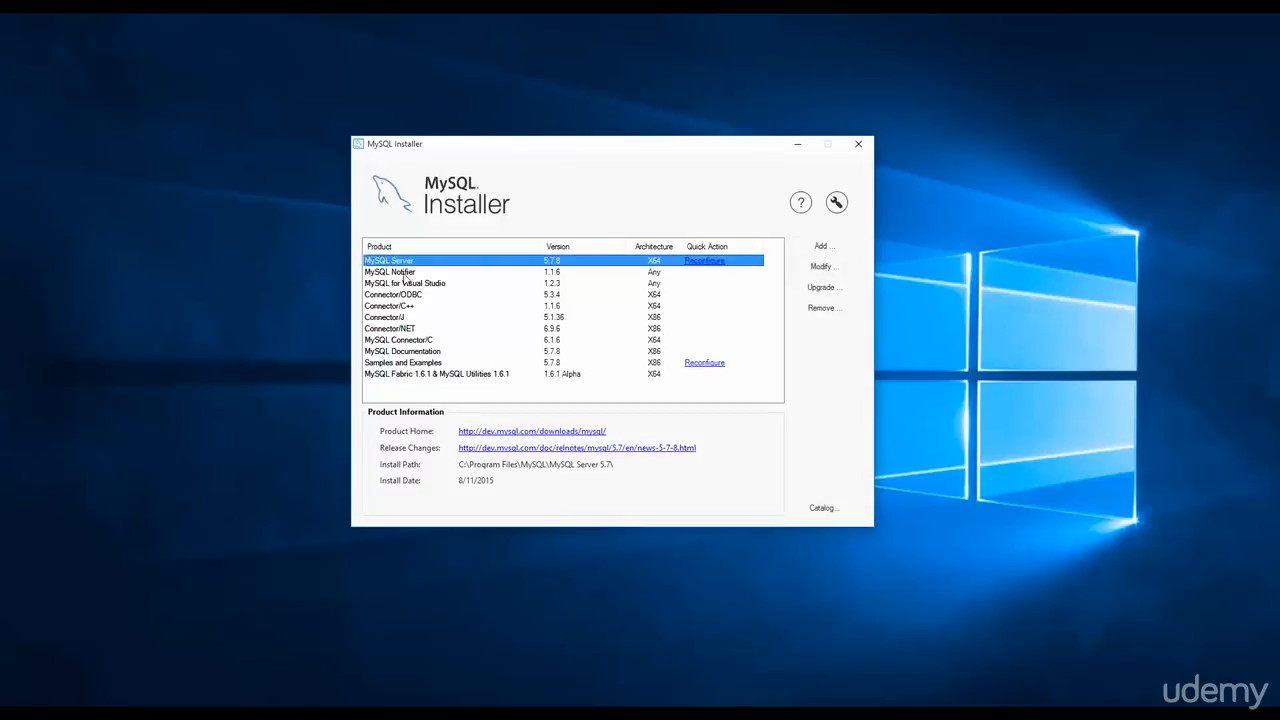
{"action": "left_click", "coordinate": [405, 272]}
{"action": "left_click", "coordinate": [408, 284]}
{"action": "left_click", "coordinate": [408, 305]}
{"action": "left_click", "coordinate": [398, 317]}
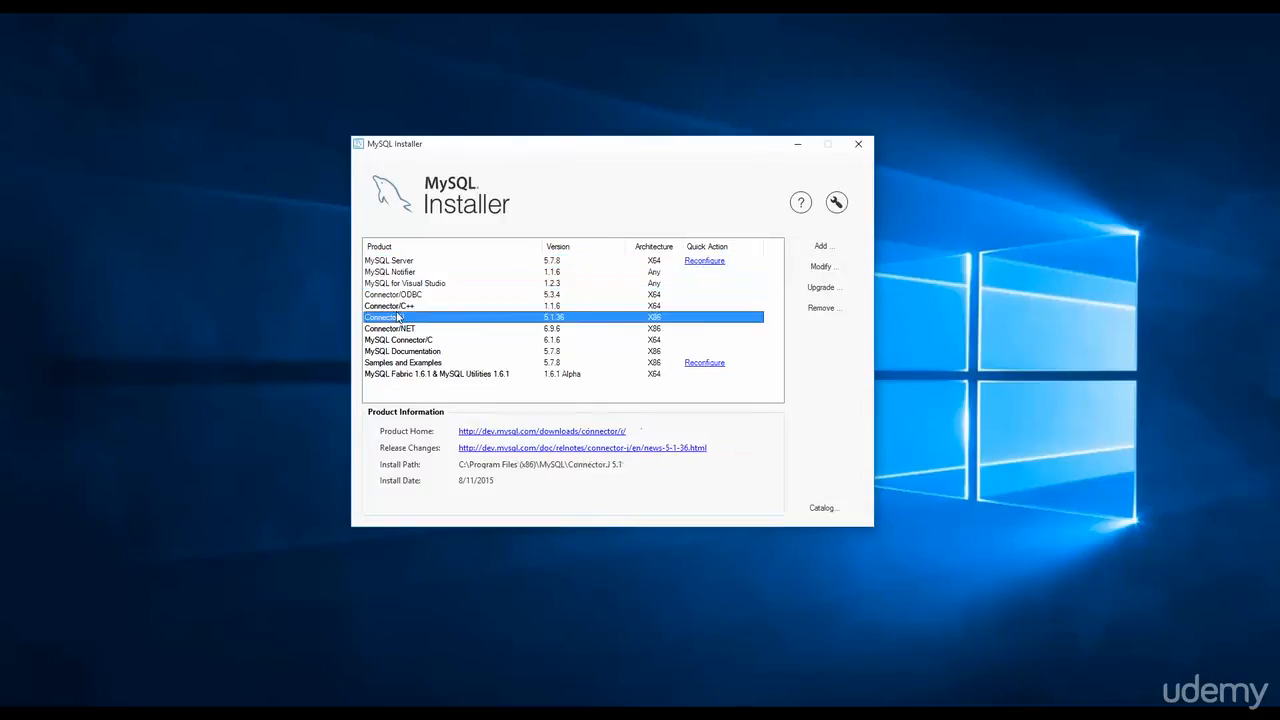
{"action": "left_click", "coordinate": [400, 364]}
{"action": "left_click", "coordinate": [411, 385]}
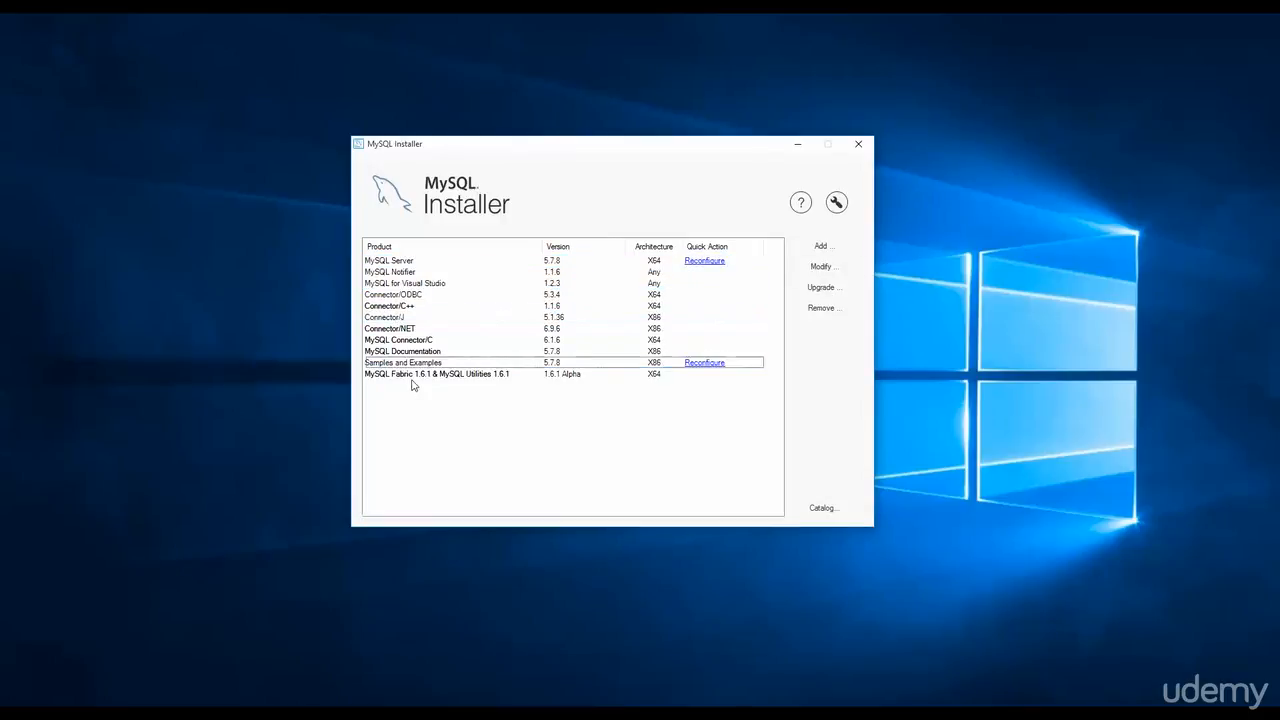
Start adding new MySQL products and open the product filter options.
{"action": "left_click", "coordinate": [392, 262]}
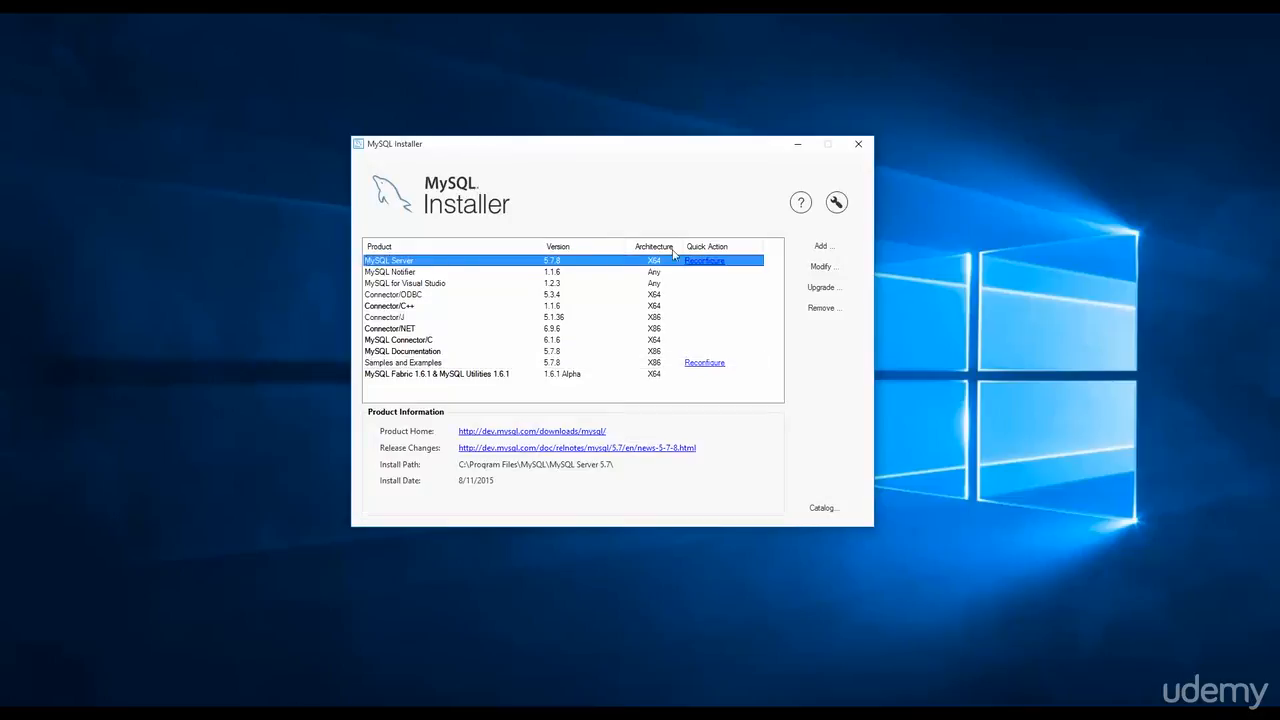
{"action": "left_click", "coordinate": [824, 248]}
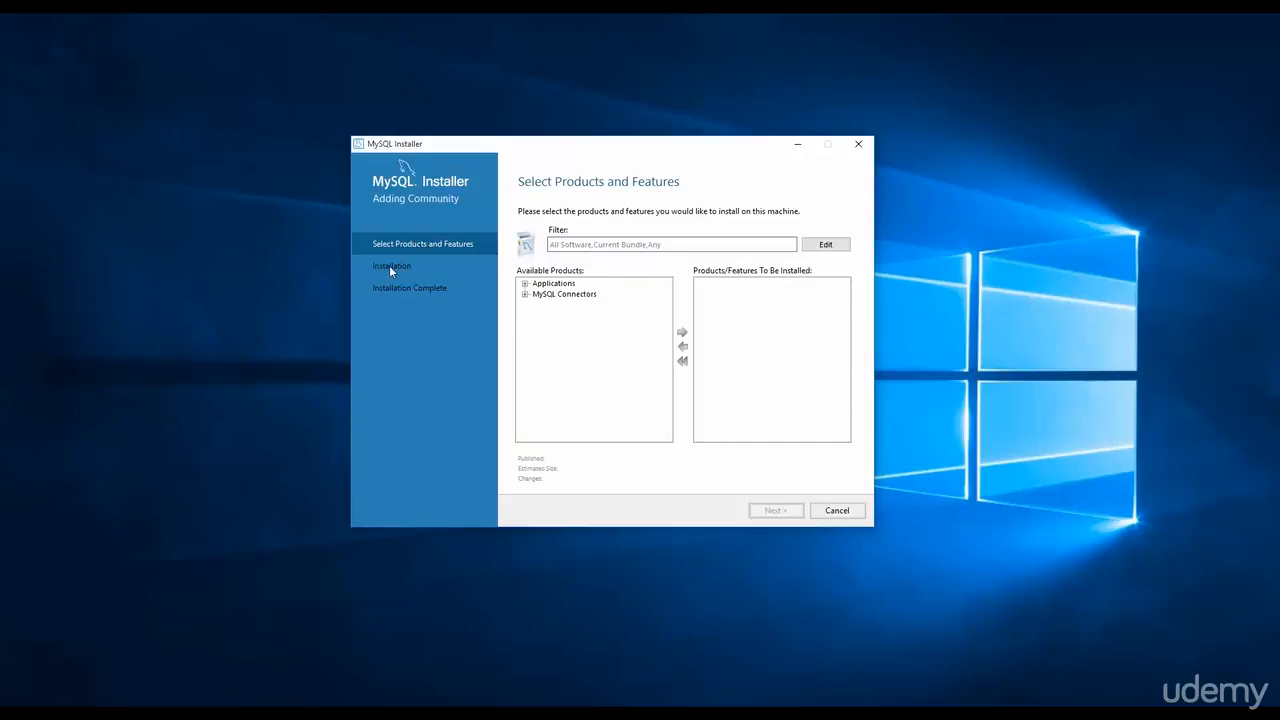
{"action": "left_click", "coordinate": [665, 247]}
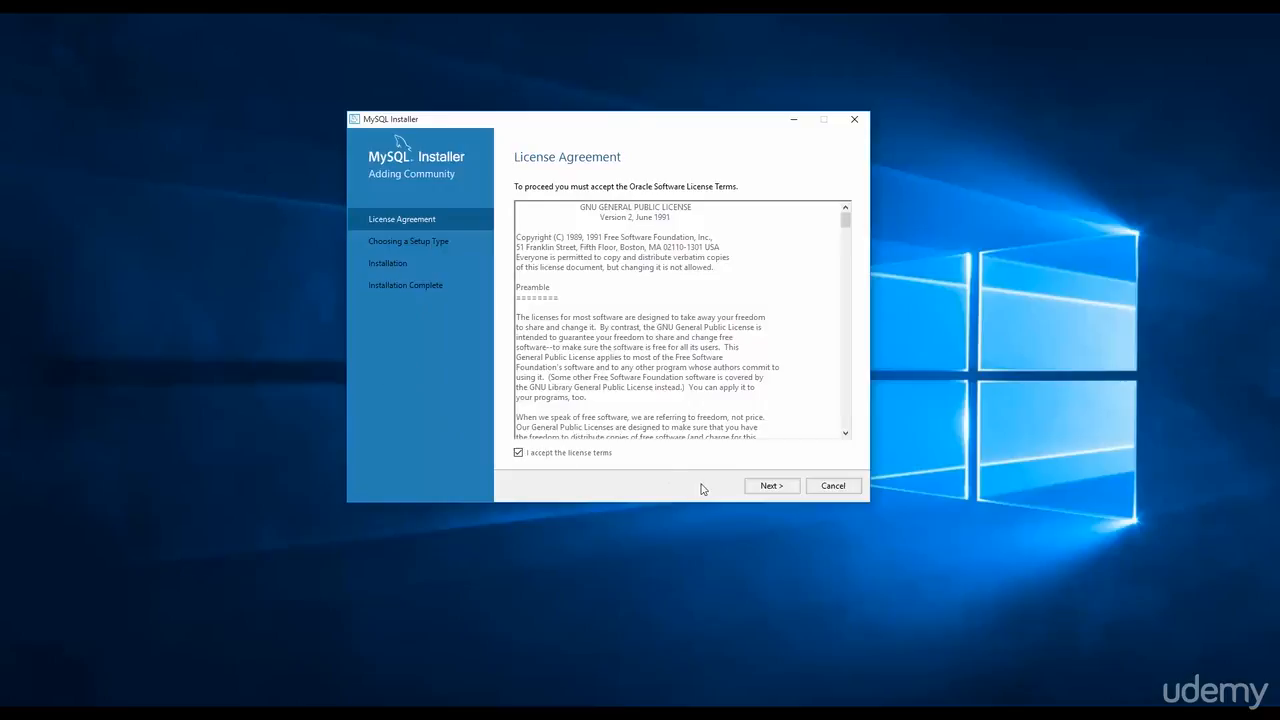
Install the Full setup type, skipping products with failing requirements, then continue to configuration.
{"action": "left_click", "coordinate": [772, 489]}
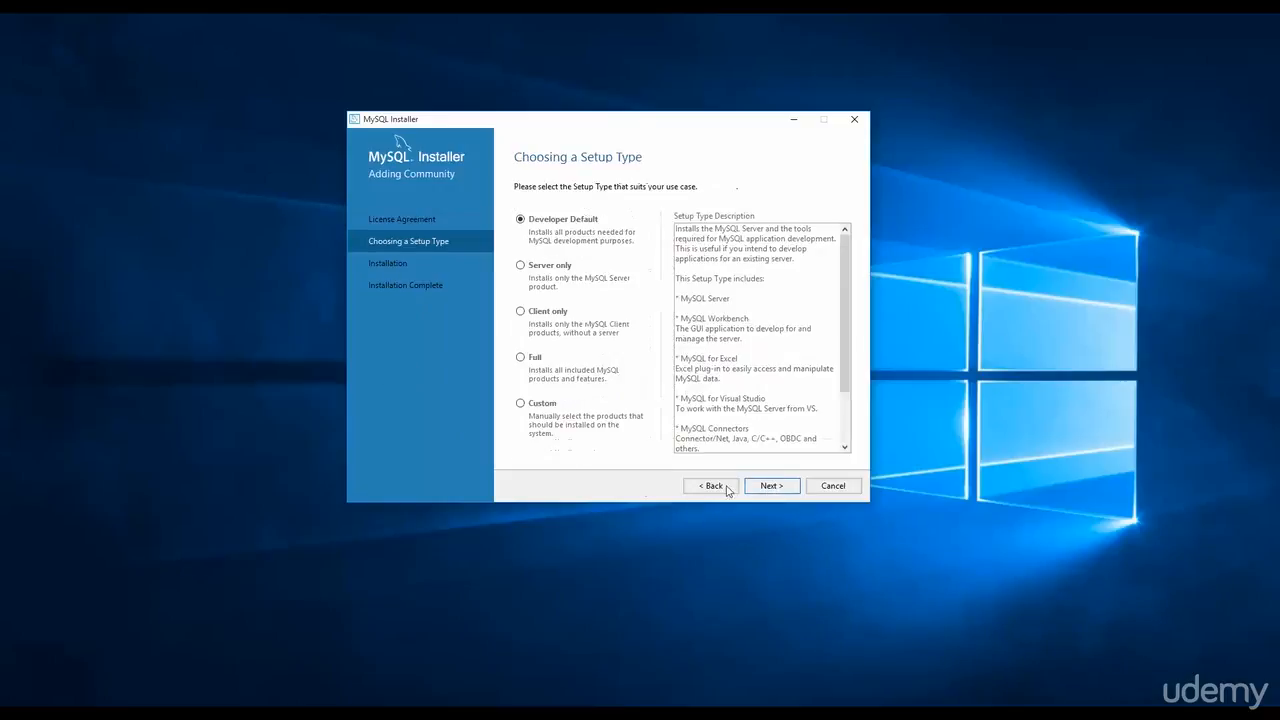
{"action": "left_click", "coordinate": [521, 360]}
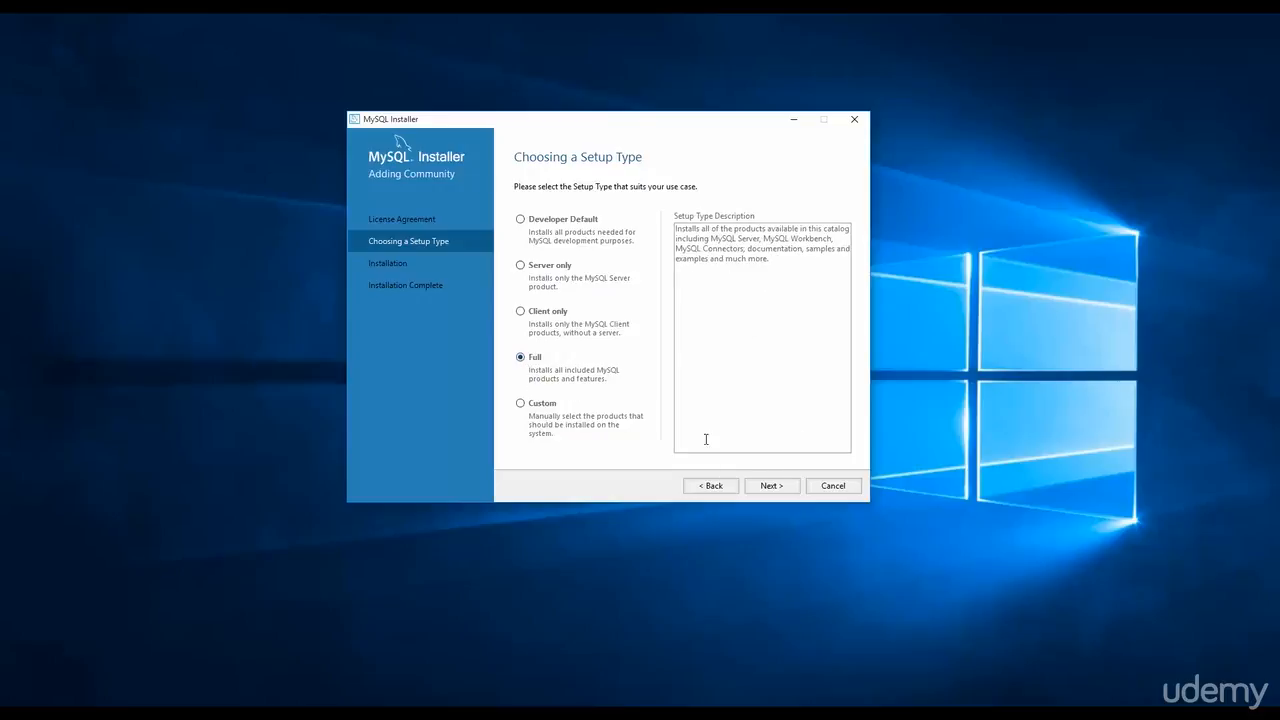
{"action": "left_click", "coordinate": [770, 488]}
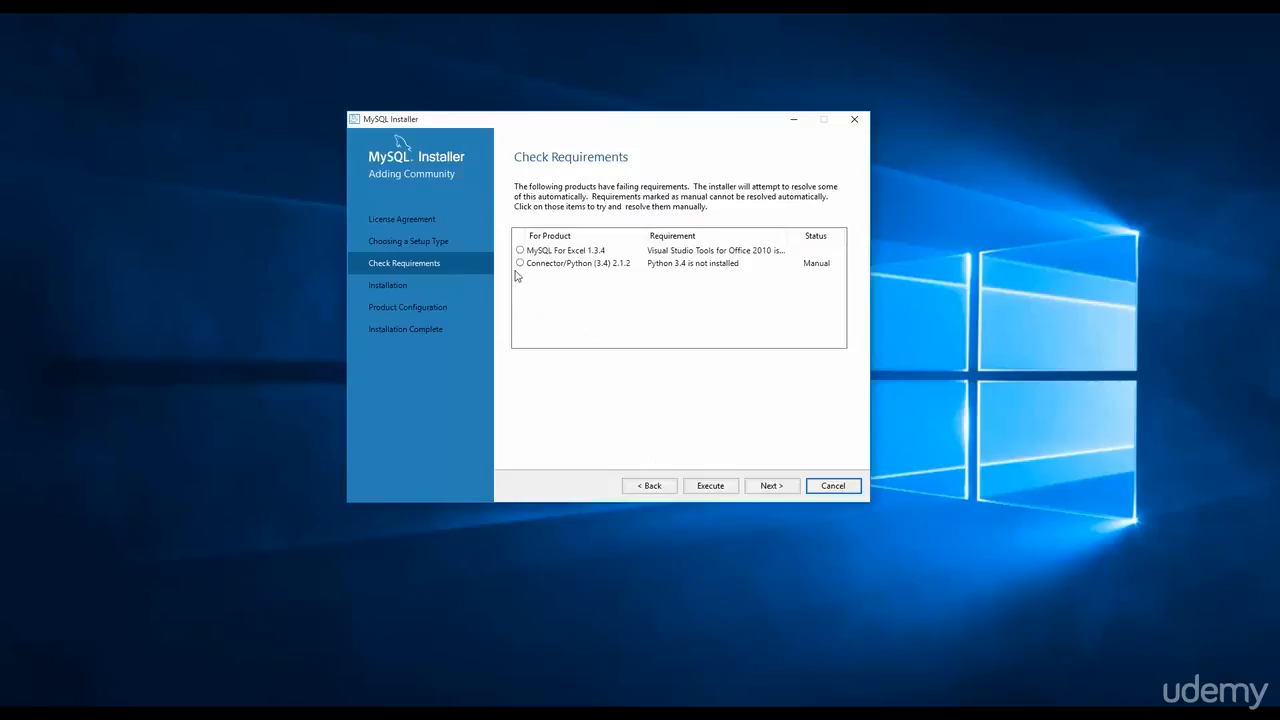
{"action": "left_click", "coordinate": [771, 487]}
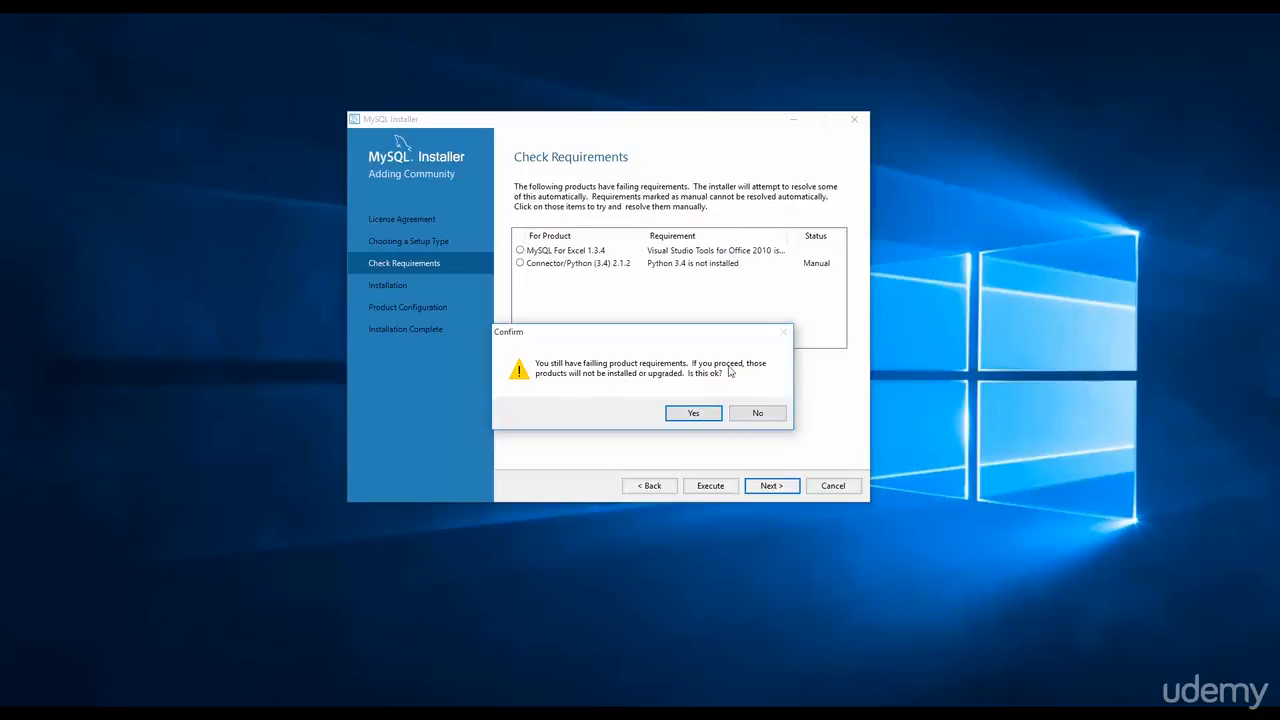
{"action": "left_click", "coordinate": [692, 414]}
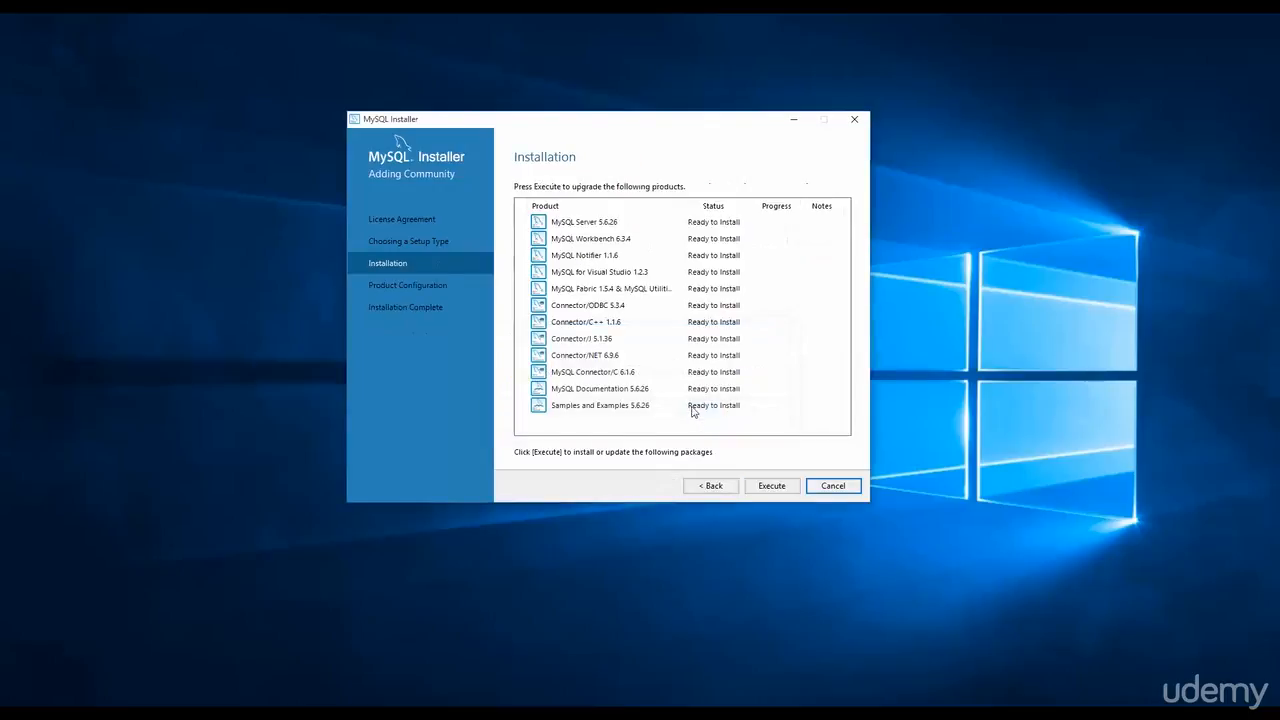
{"action": "left_click", "coordinate": [771, 486]}
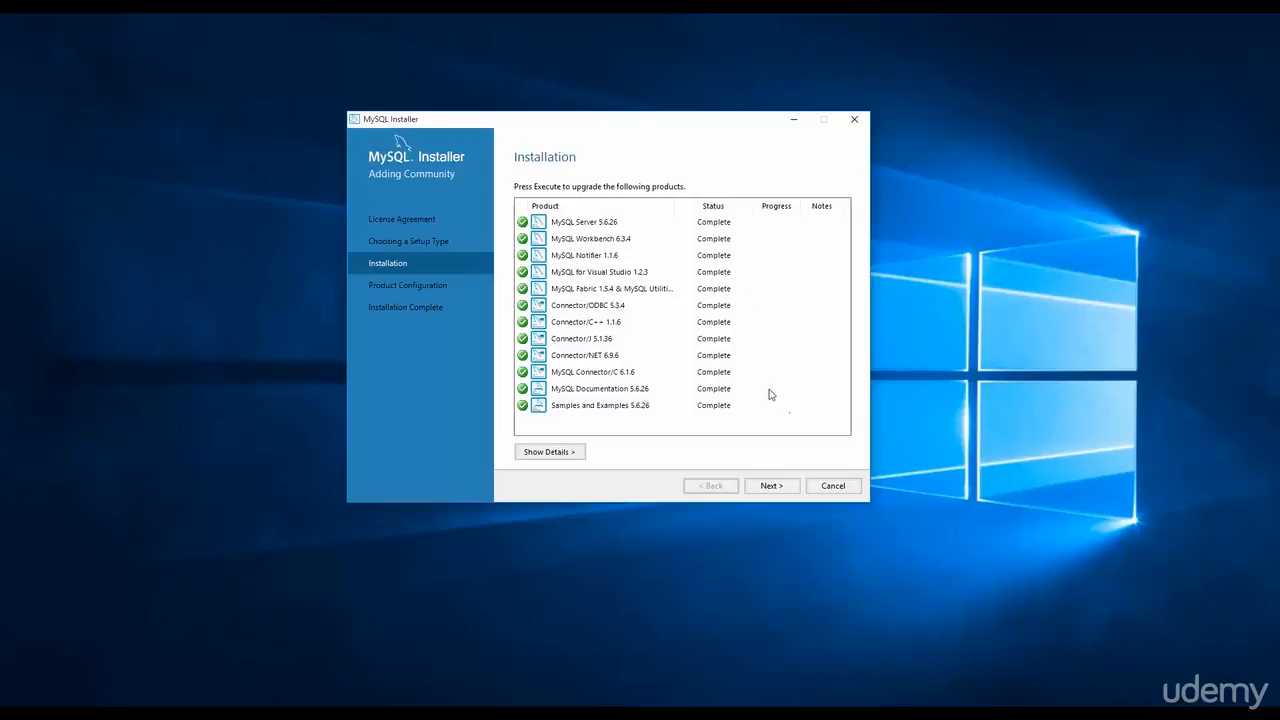
{"action": "left_click", "coordinate": [772, 486]}
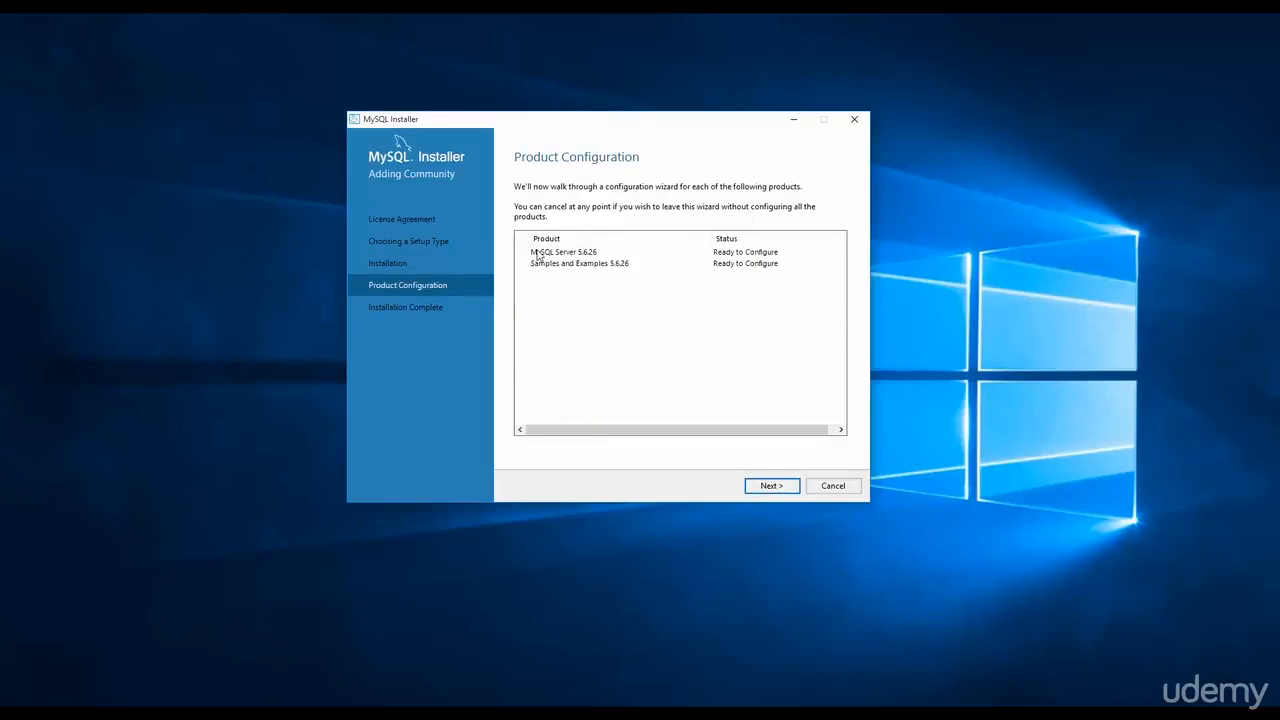
Keep MySQL Server 5.6.26's default networking and set the root account password.
{"action": "left_click", "coordinate": [771, 486]}
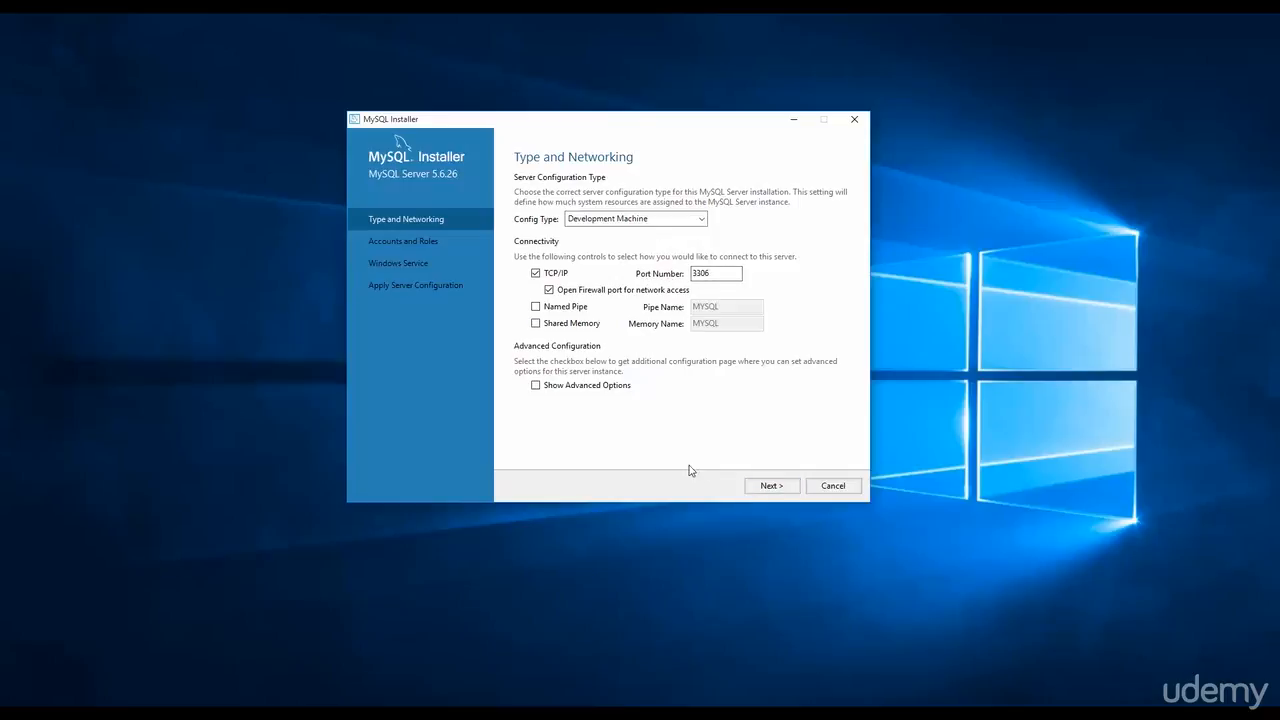
{"action": "left_click", "coordinate": [768, 487]}
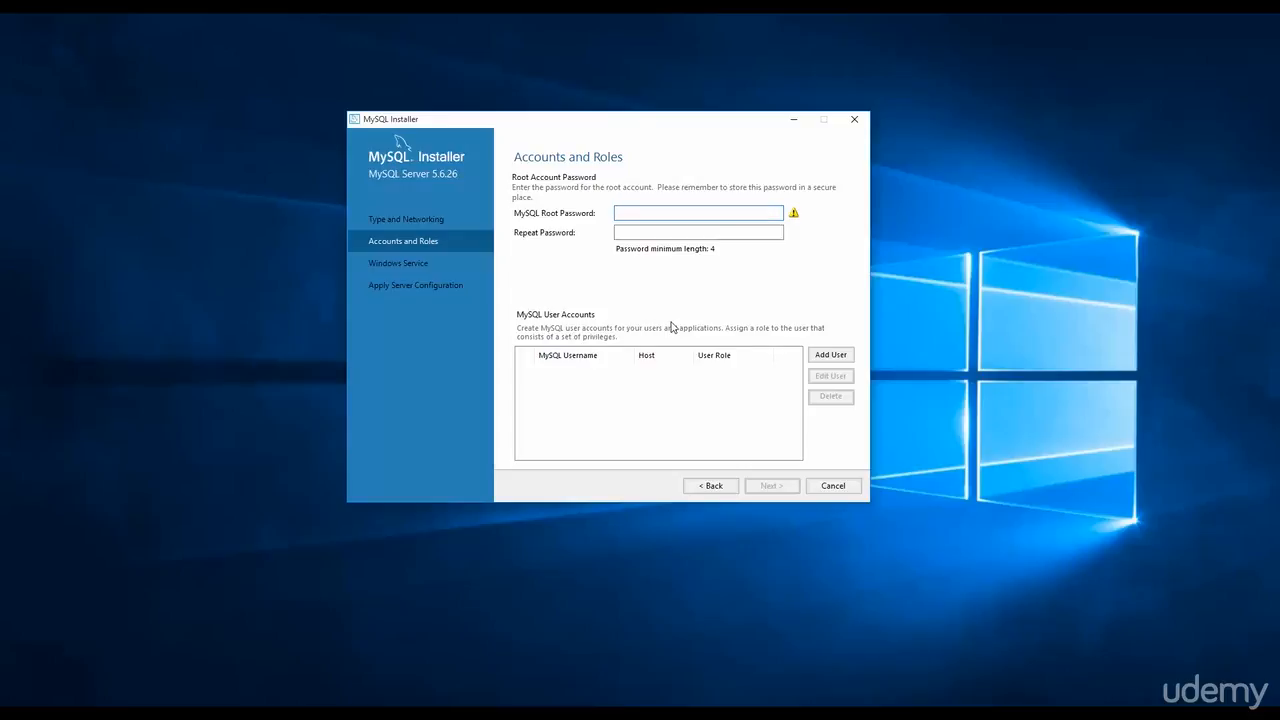
{"action": "type", "text": "root"}
{"action": "key", "text": "Tab"}
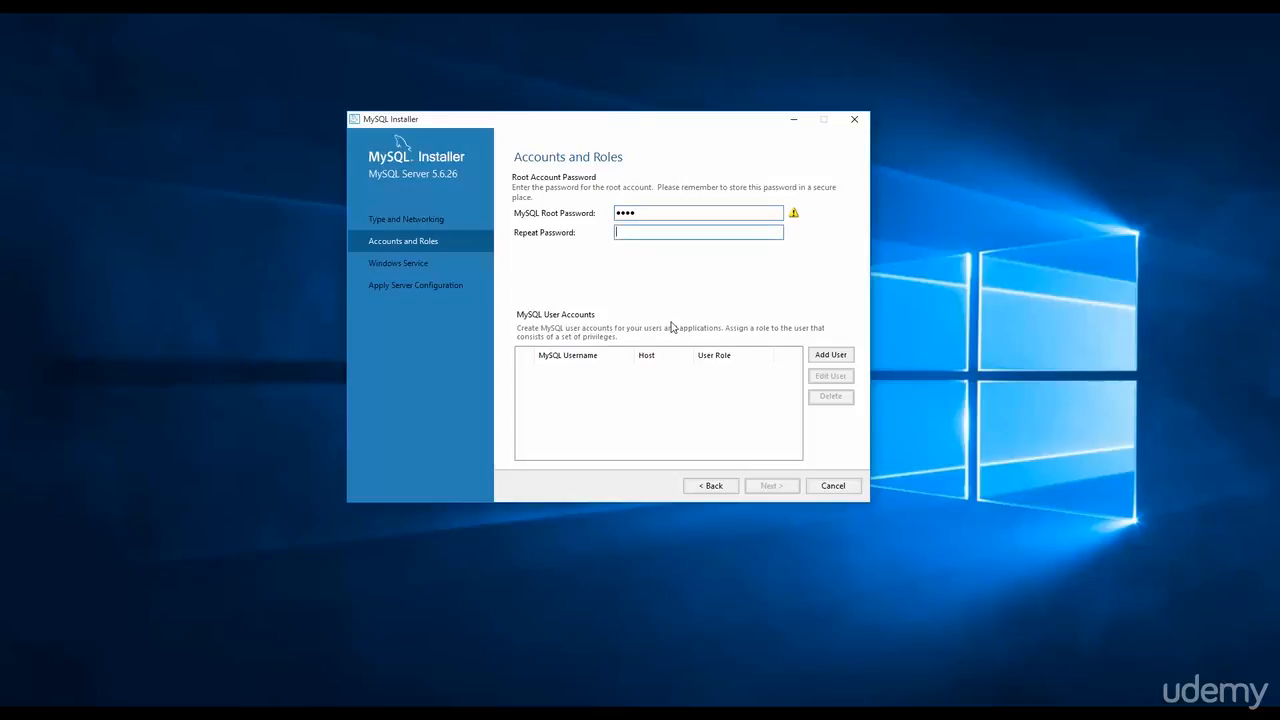
{"action": "type", "text": "root"}
{"action": "left_click", "coordinate": [768, 486]}
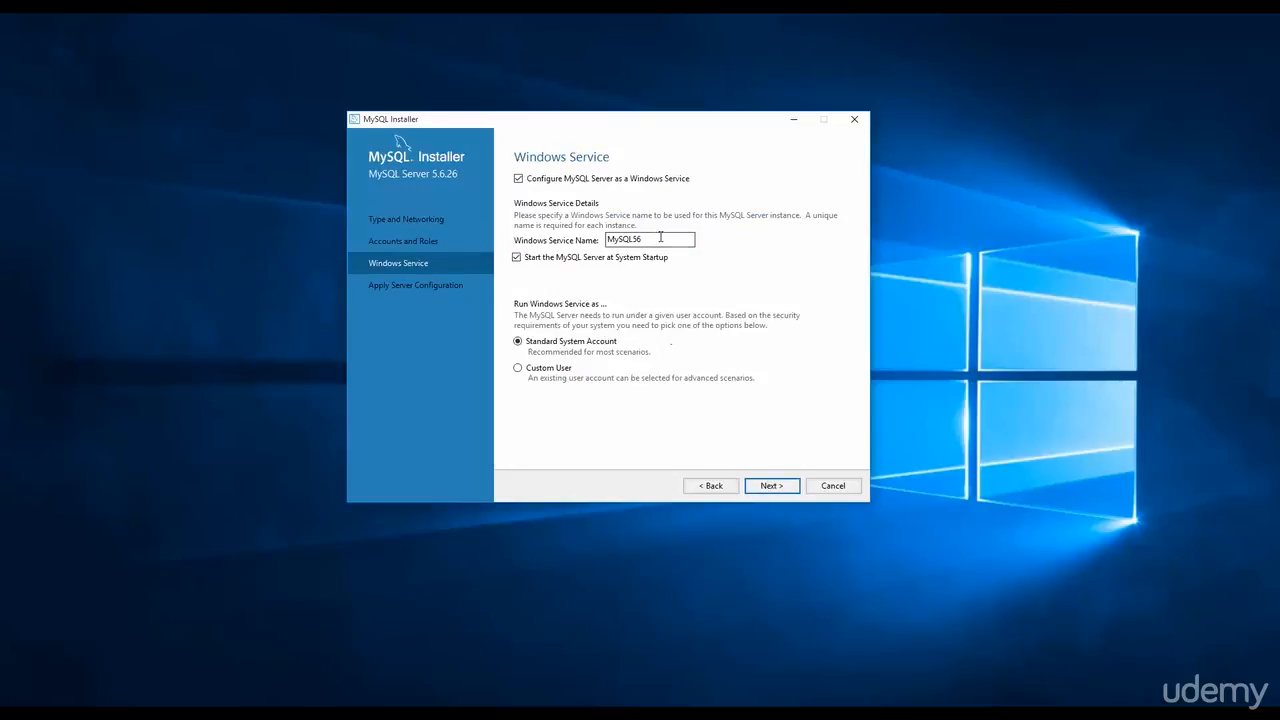
Rename the Windows service to 'loc', then apply and finish the server configuration.
{"action": "left_click_drag", "start_coordinate": [661, 240], "coordinate": [600, 239]}
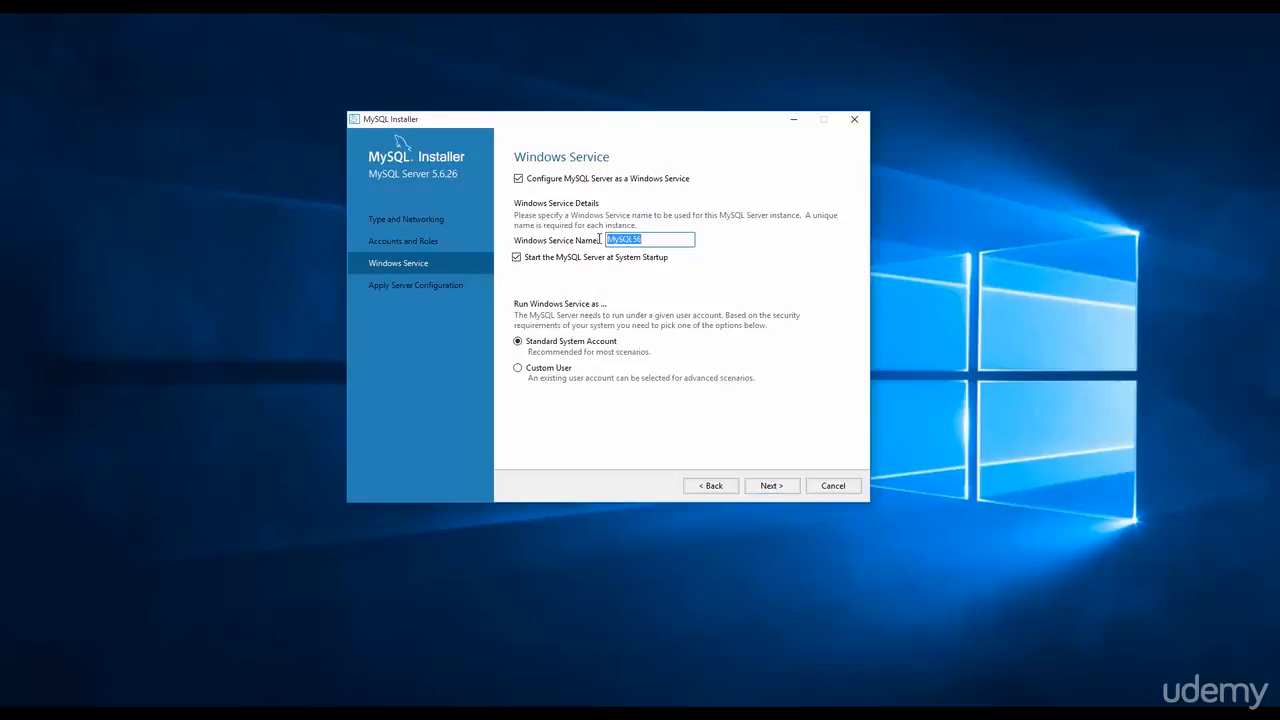
{"action": "left_click", "coordinate": [670, 241]}
{"action": "key", "text": "BackSpace"}
{"action": "key", "text": "BackSpace"}
{"action": "key", "text": "BackSpace"}
{"action": "key", "text": "BackSpace"}
{"action": "key", "text": "BackSpace"}
{"action": "key", "text": "BackSpace"}
{"action": "key", "text": "BackSpace"}
{"action": "type", "text": "loc"}
{"action": "left_click", "coordinate": [775, 488]}
{"action": "left_click", "coordinate": [768, 486]}
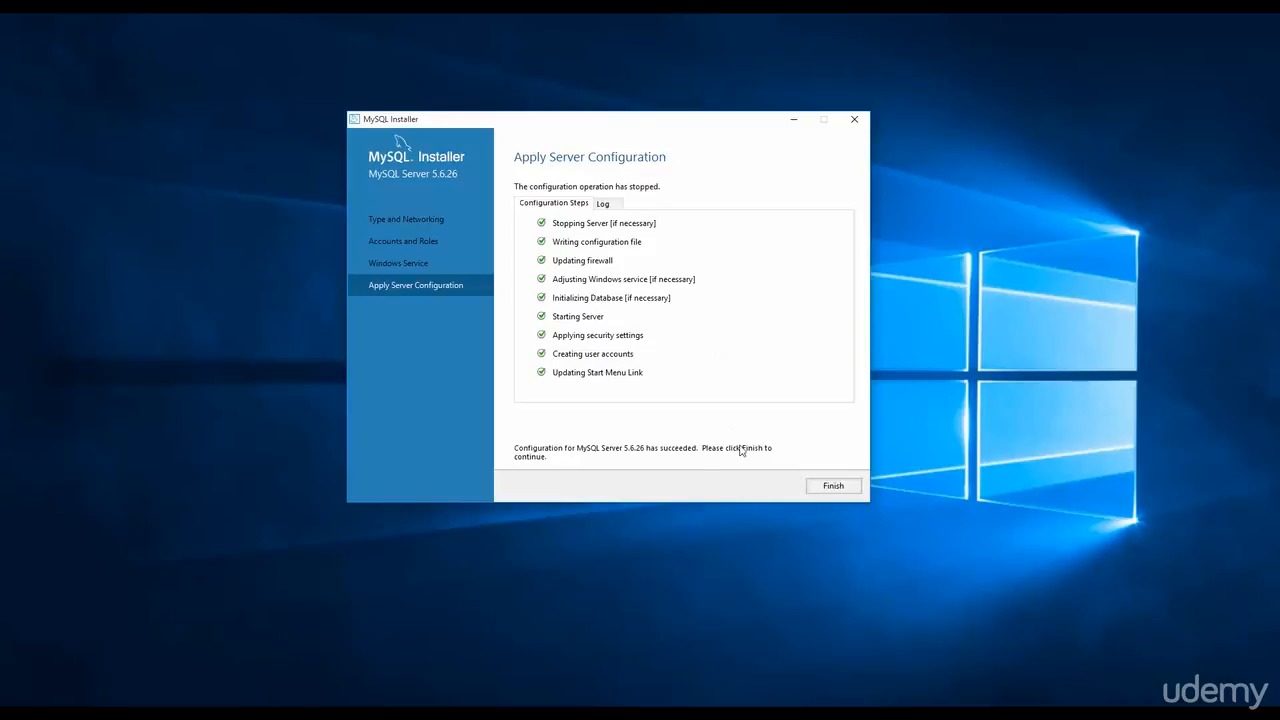
{"action": "left_click", "coordinate": [828, 487]}
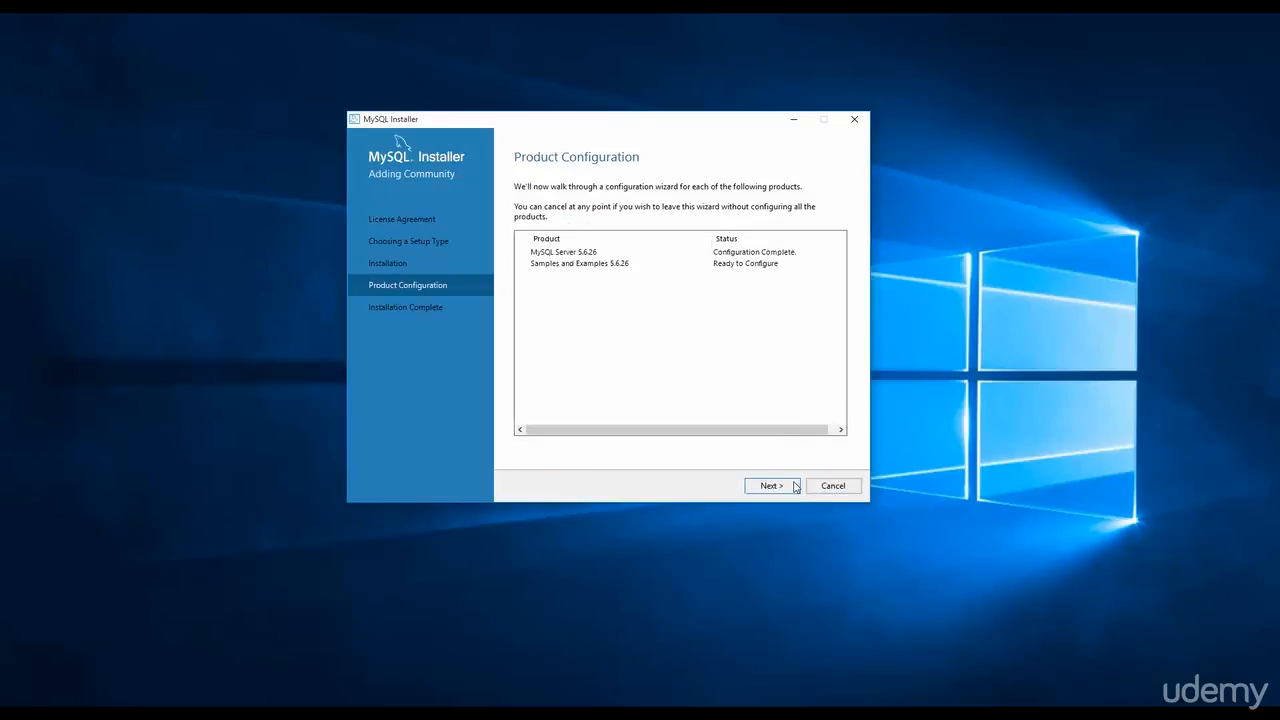
Verify the root connection for Samples and Examples, apply it, and finish setup launching Workbench.
{"action": "left_click", "coordinate": [788, 488]}
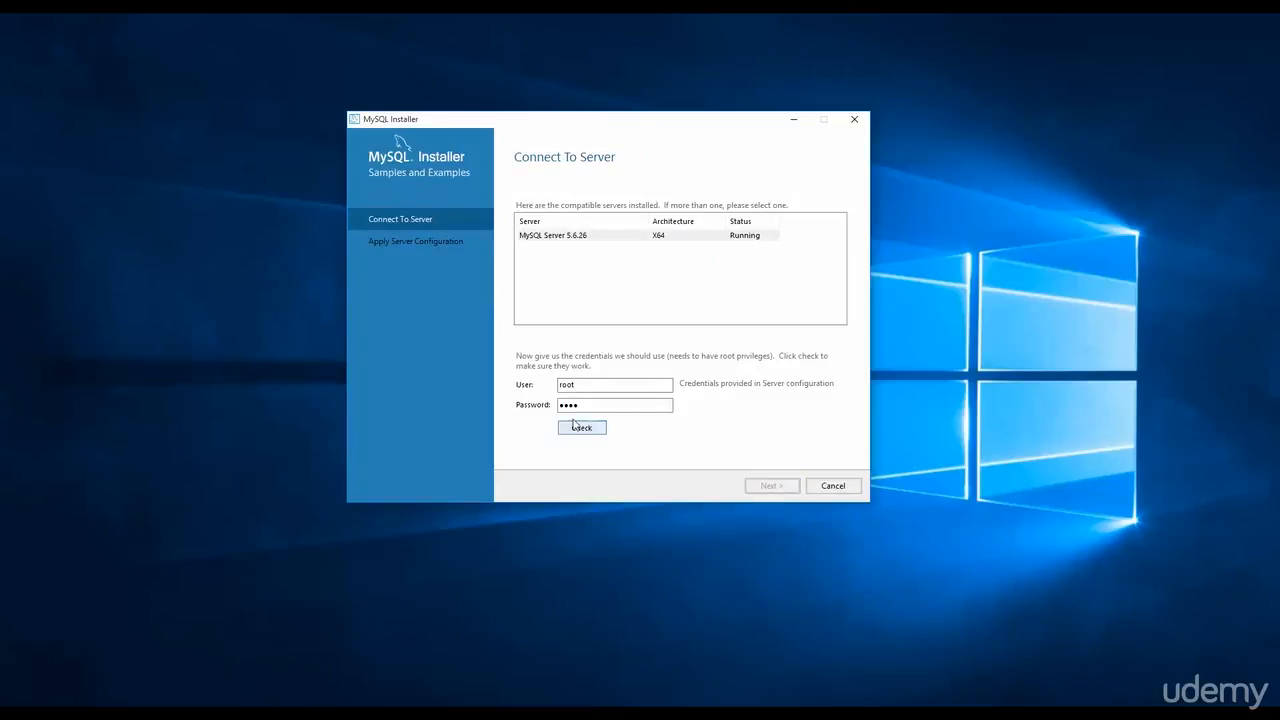
{"action": "left_click_drag", "start_coordinate": [589, 386], "coordinate": [557, 386]}
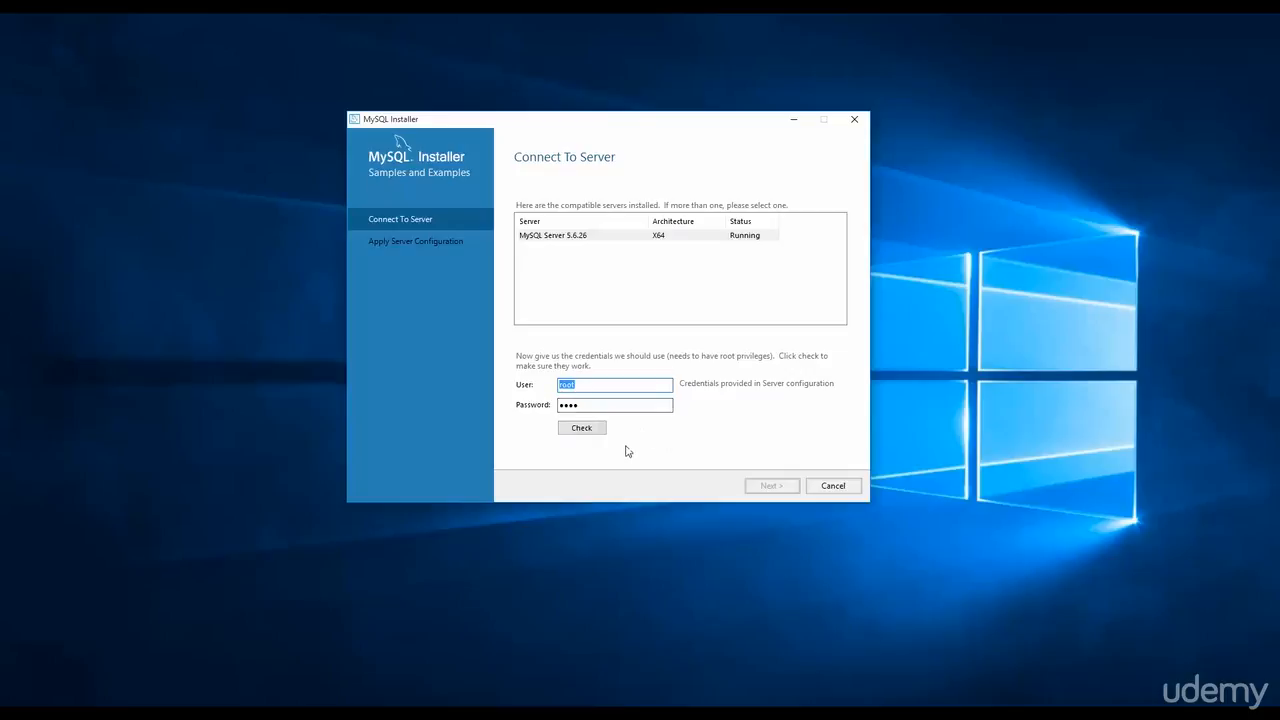
{"action": "left_click", "coordinate": [568, 430]}
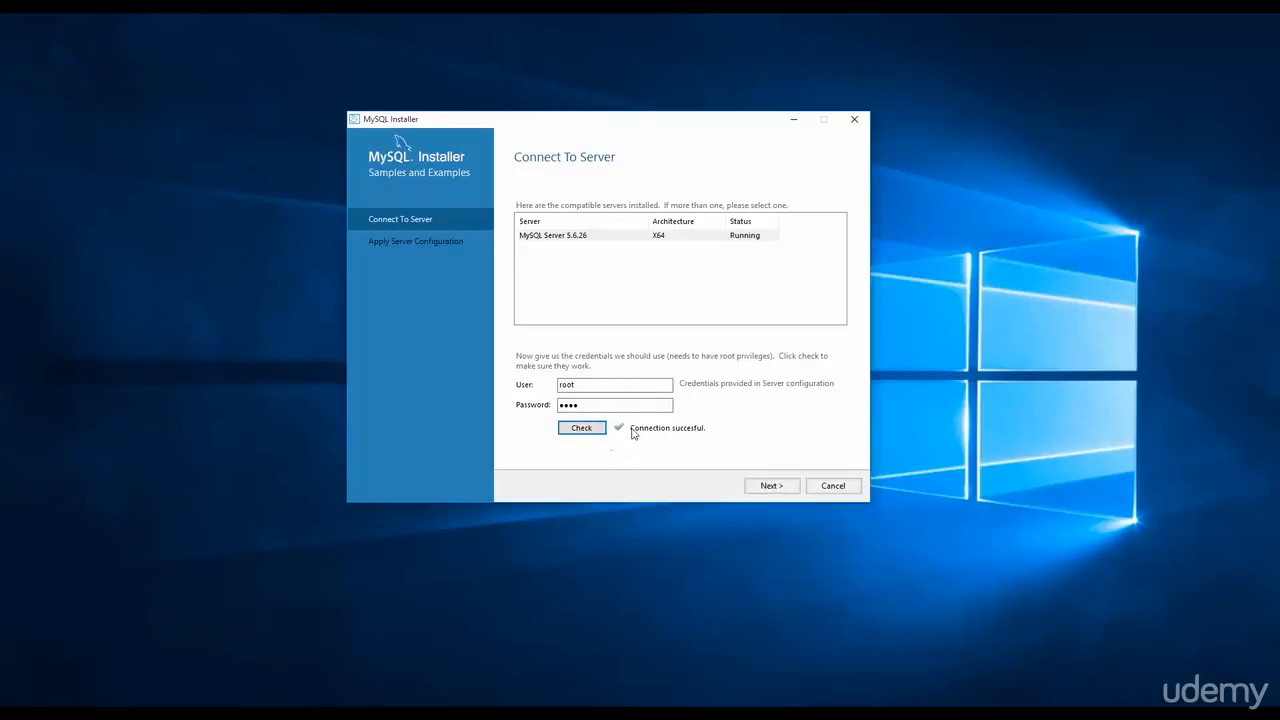
{"action": "left_click", "coordinate": [770, 486]}
{"action": "left_click", "coordinate": [772, 487]}
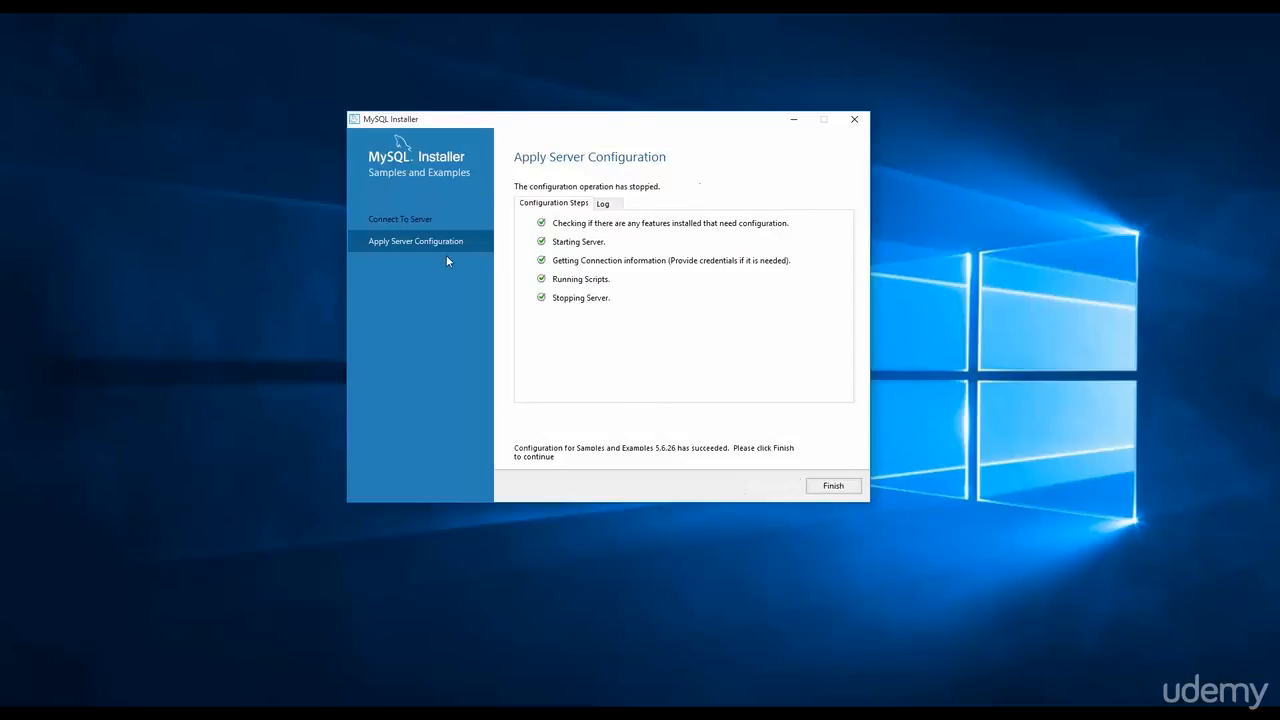
{"action": "left_click", "coordinate": [826, 486]}
{"action": "left_click", "coordinate": [777, 486]}
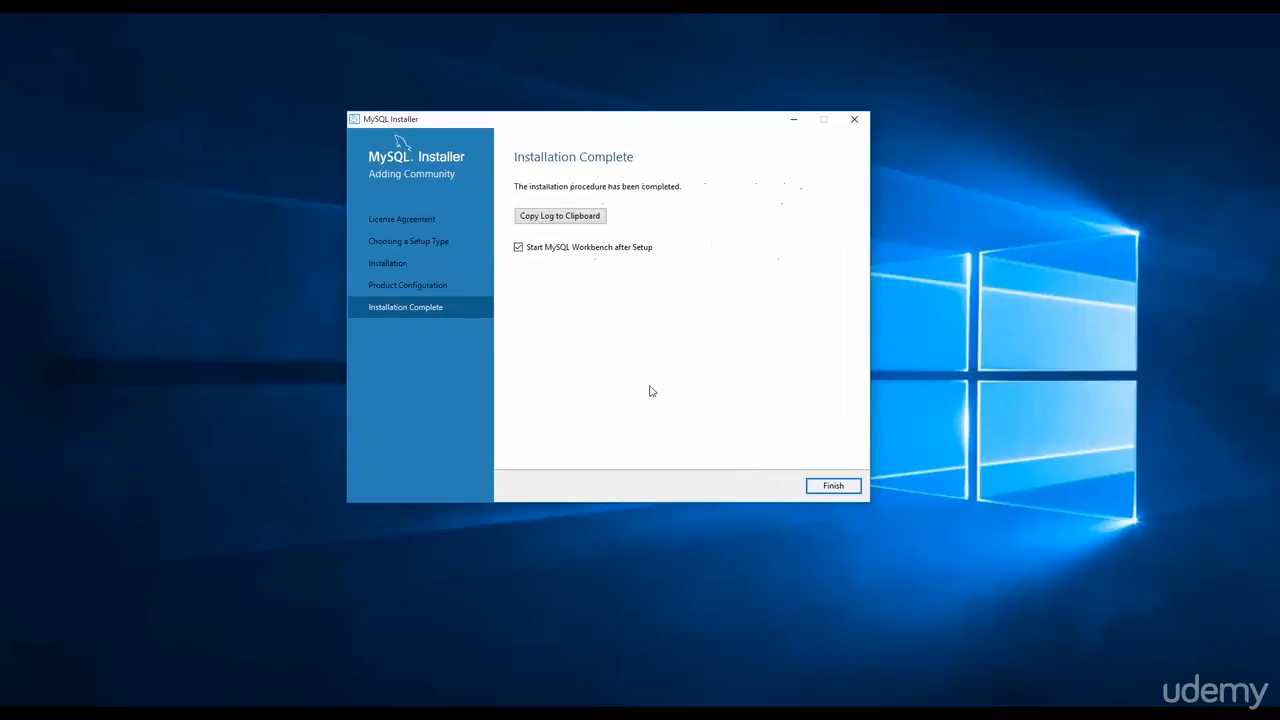
{"action": "left_click", "coordinate": [831, 487]}
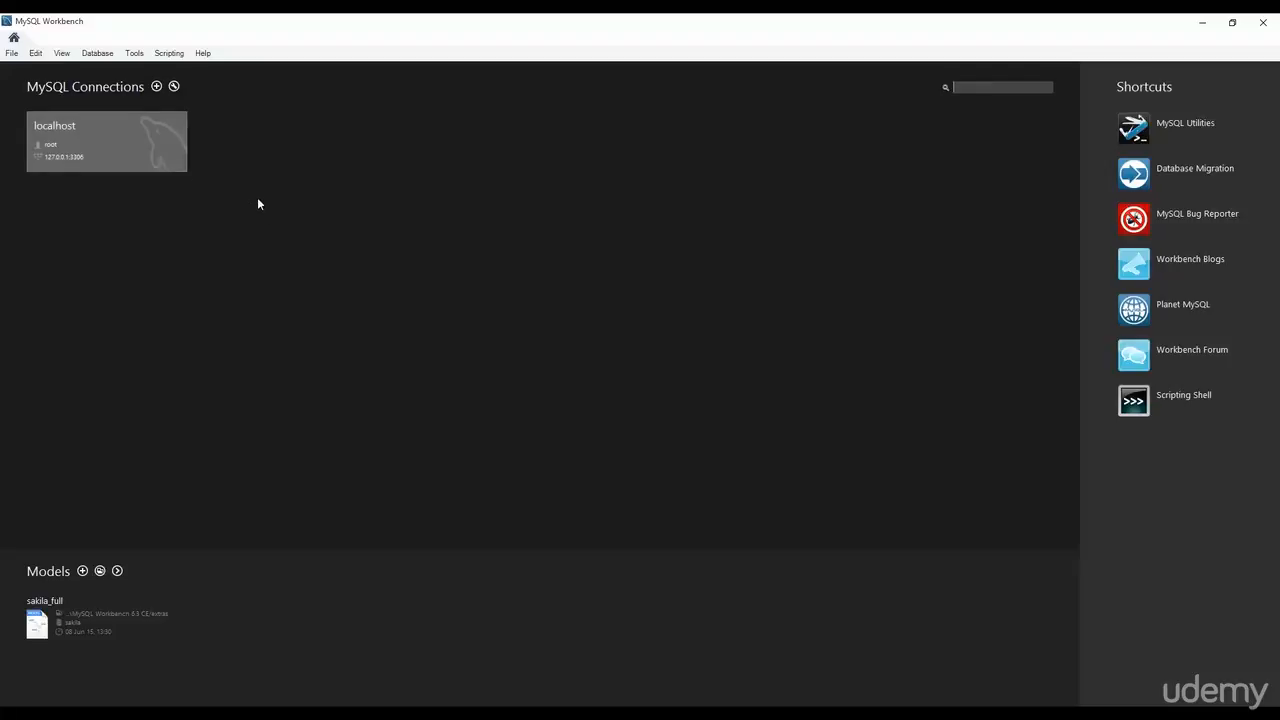
{"action": "left_click", "coordinate": [157, 88]}
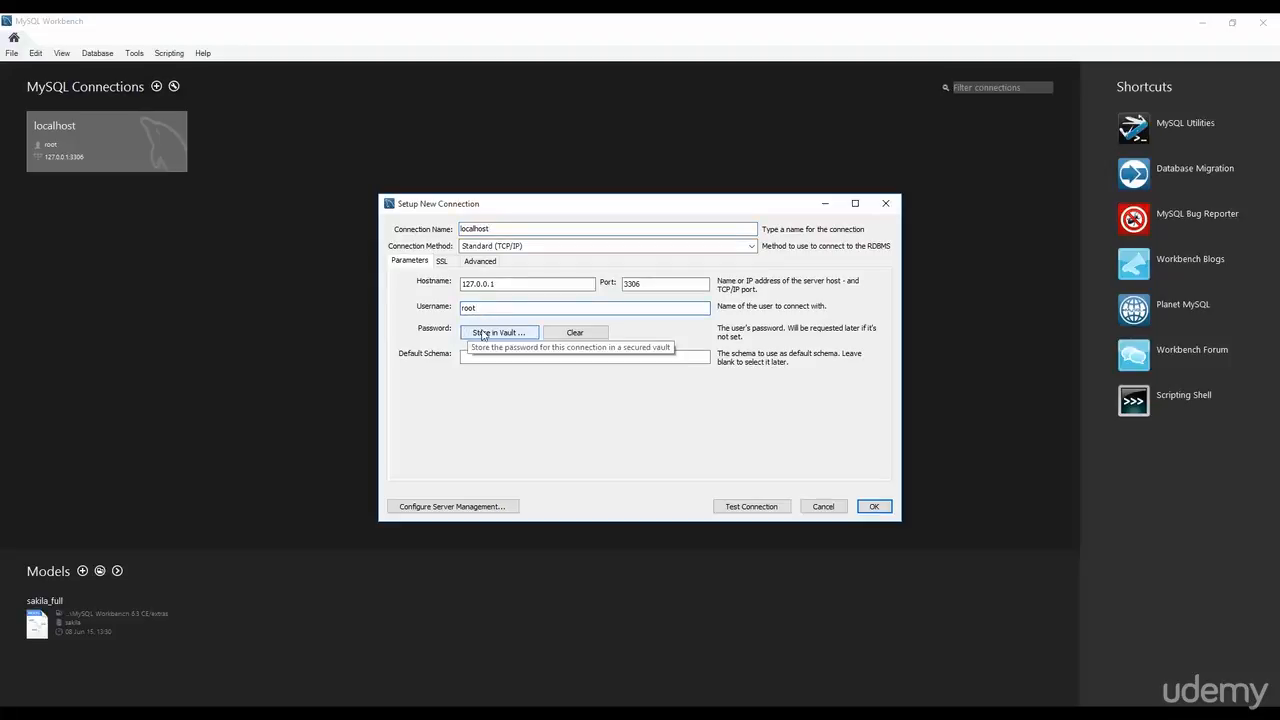
{"action": "left_click", "coordinate": [481, 334]}
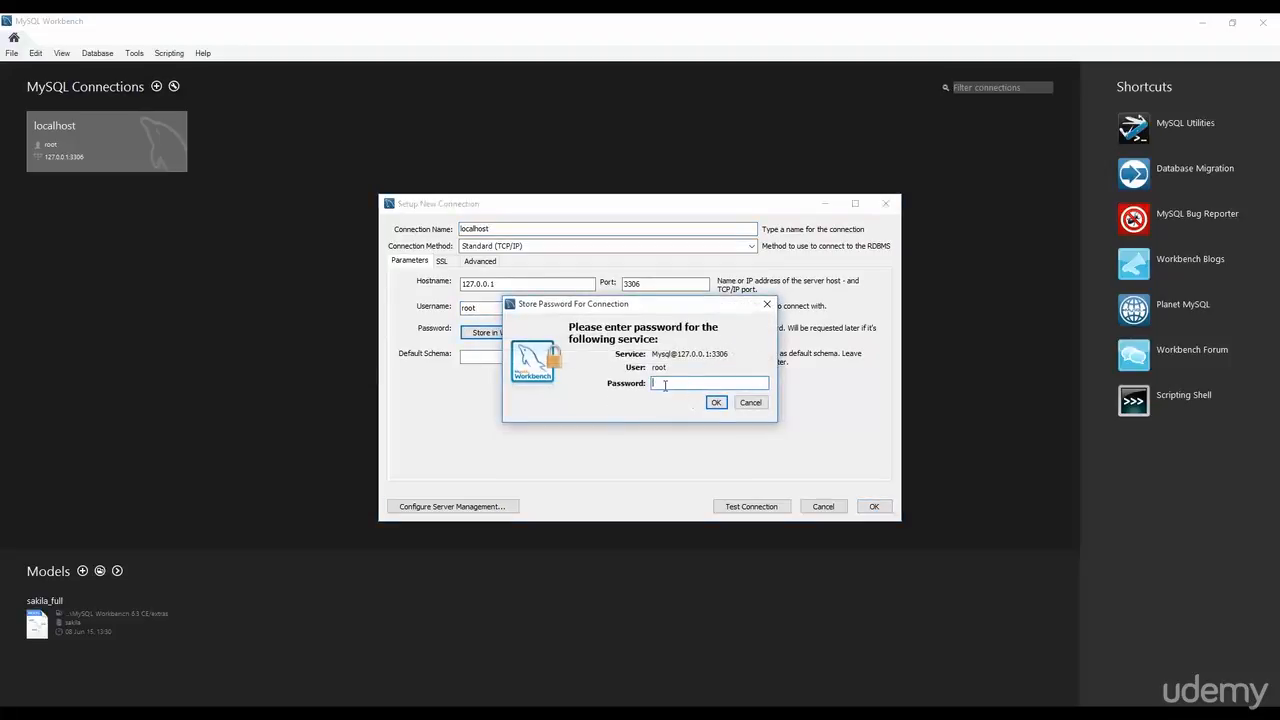
{"action": "left_click", "coordinate": [749, 401]}
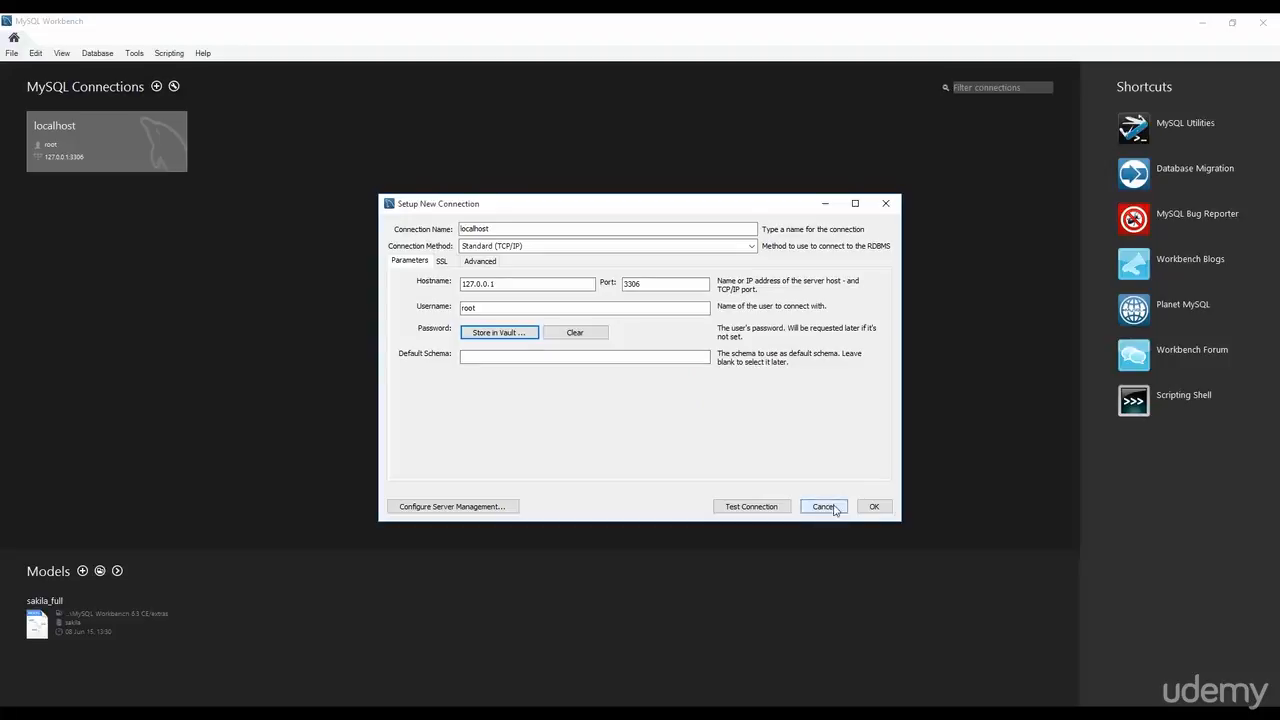
{"action": "left_click", "coordinate": [824, 507]}
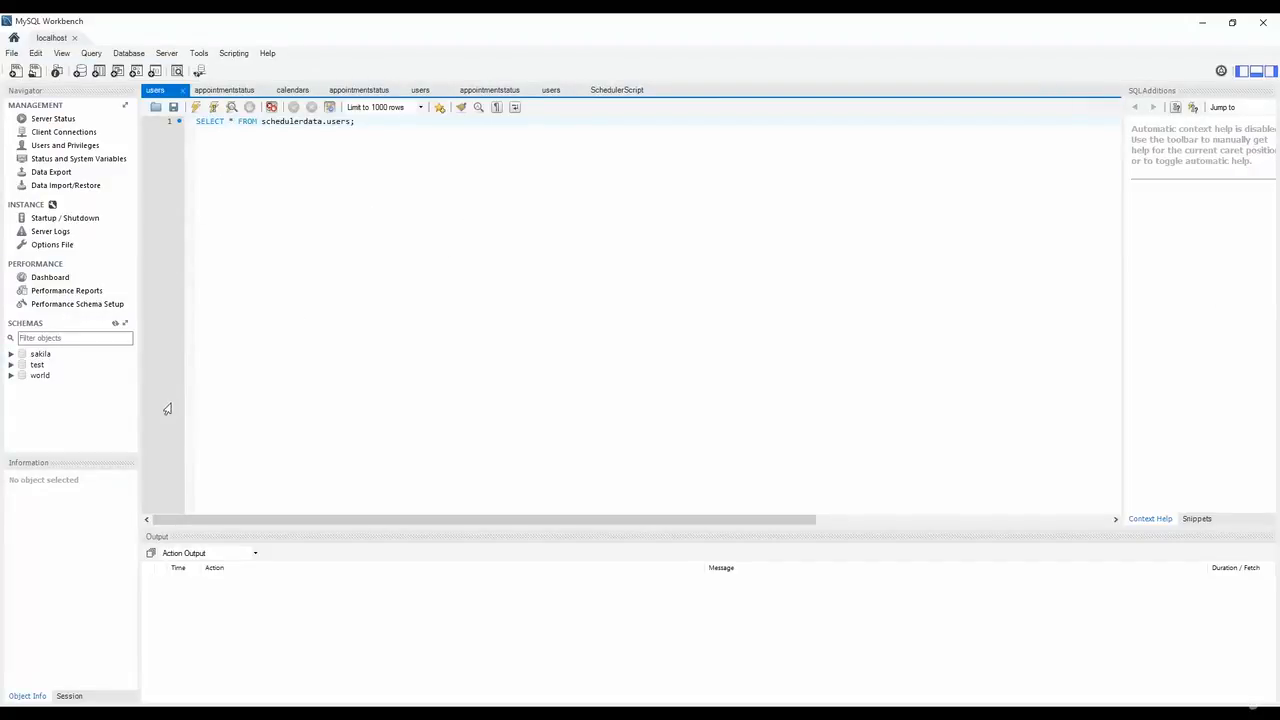
Focus the schema navigator and look through the File menu without choosing a command.
{"action": "left_click", "coordinate": [56, 414]}
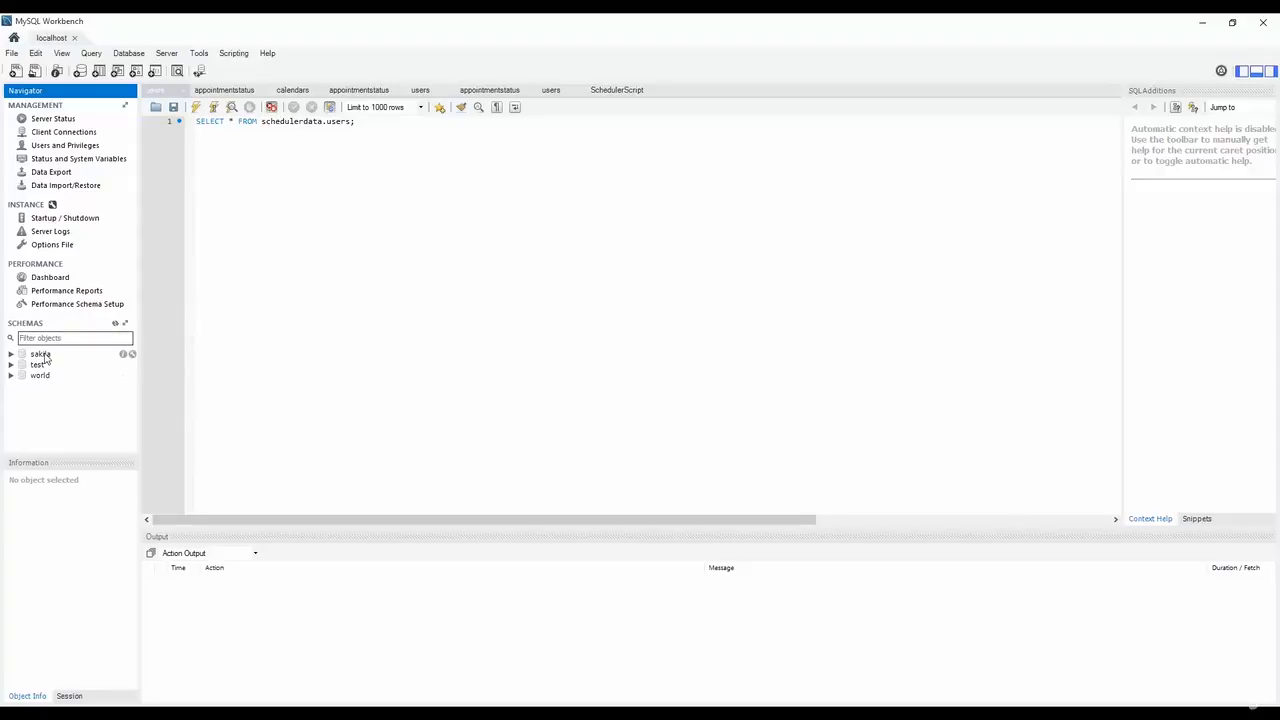
{"action": "left_click", "coordinate": [12, 54]}
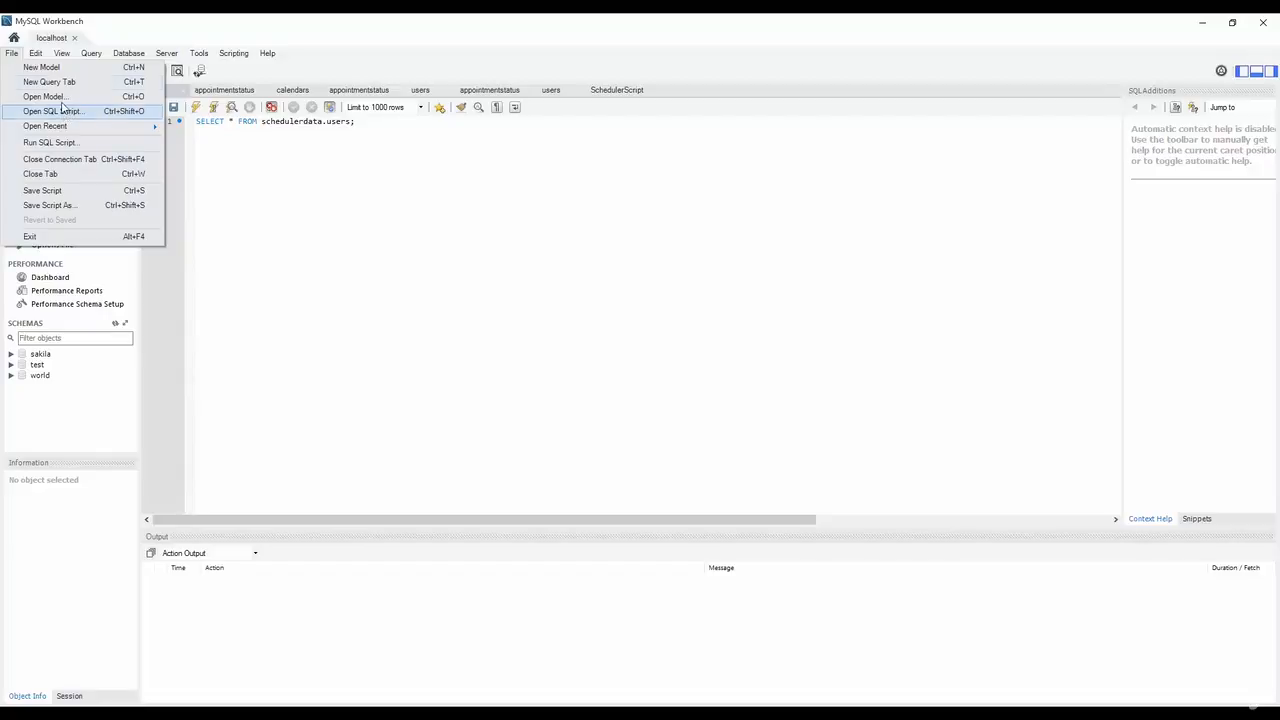
{"action": "left_click", "coordinate": [232, 186]}
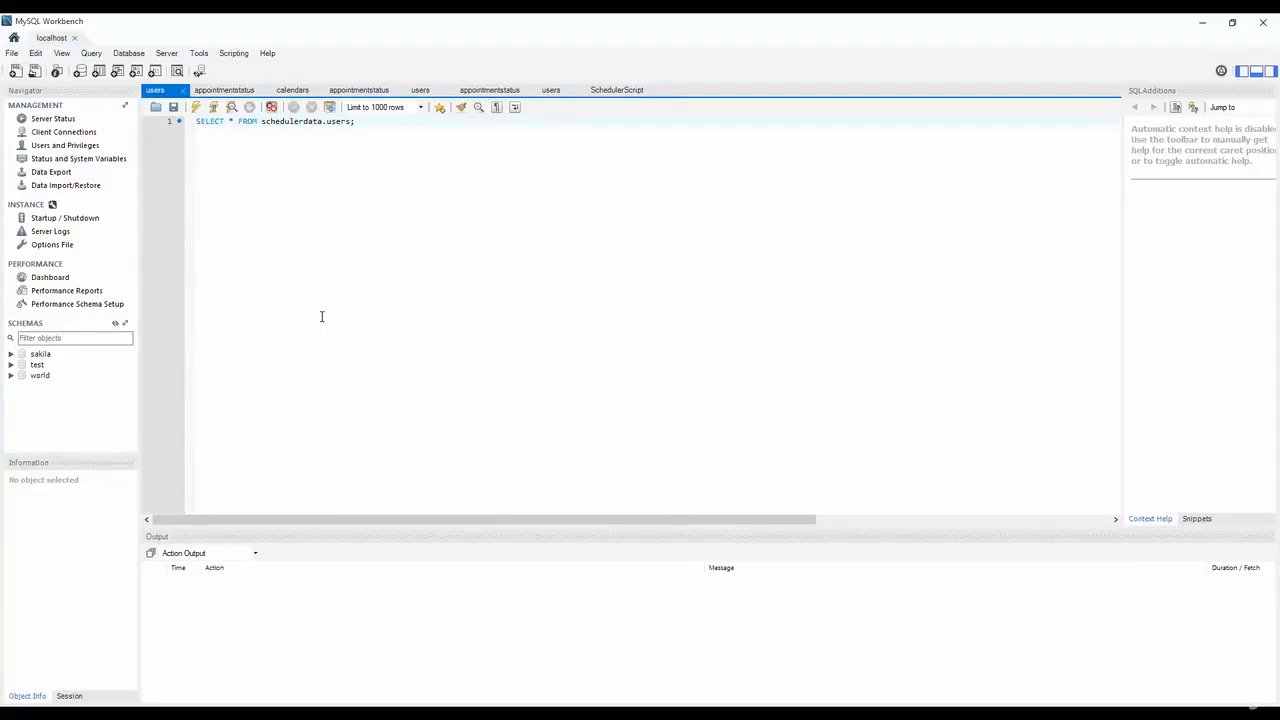
Drop the old test schema permanently.
{"action": "right_click", "coordinate": [37, 367]}
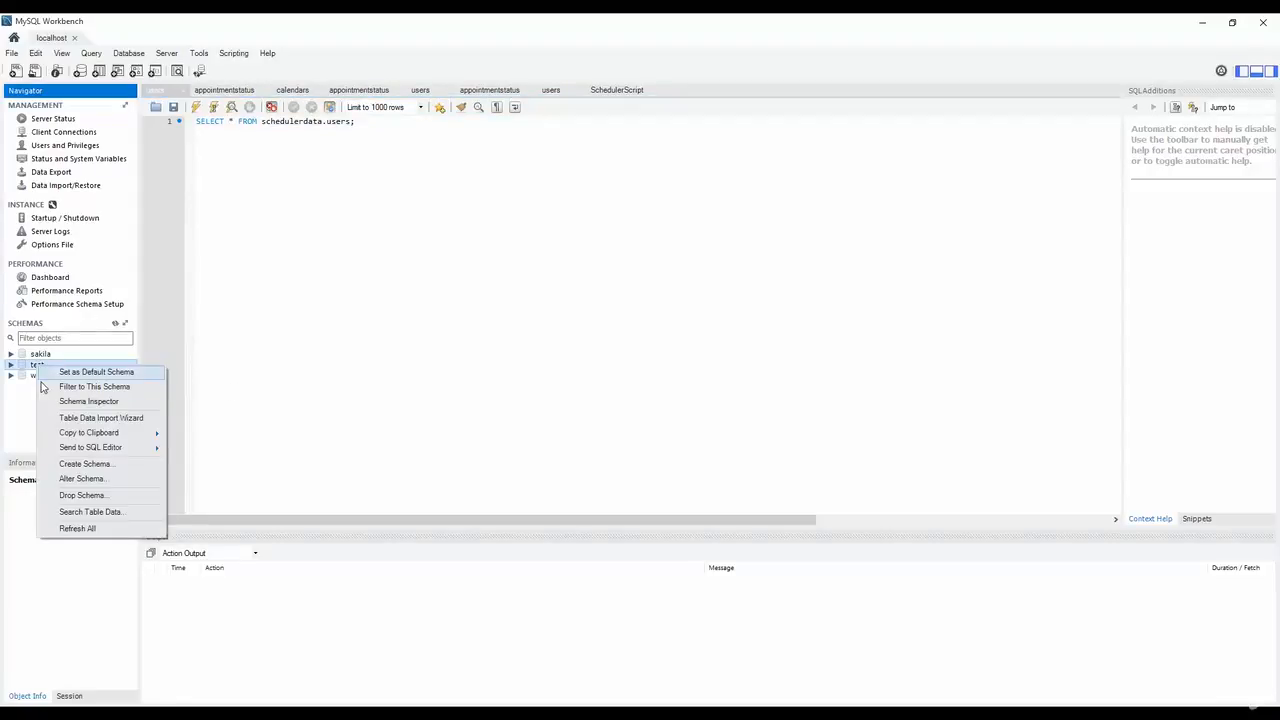
{"action": "left_click", "coordinate": [93, 496]}
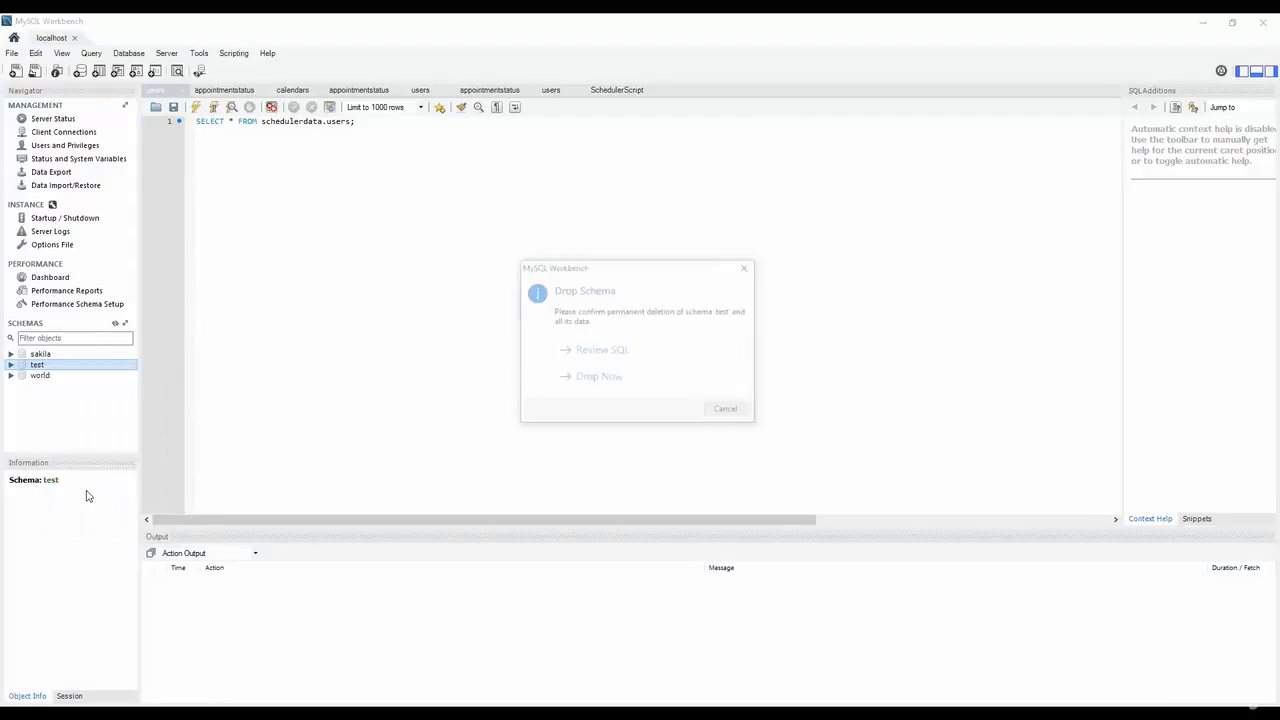
{"action": "left_click", "coordinate": [606, 377]}
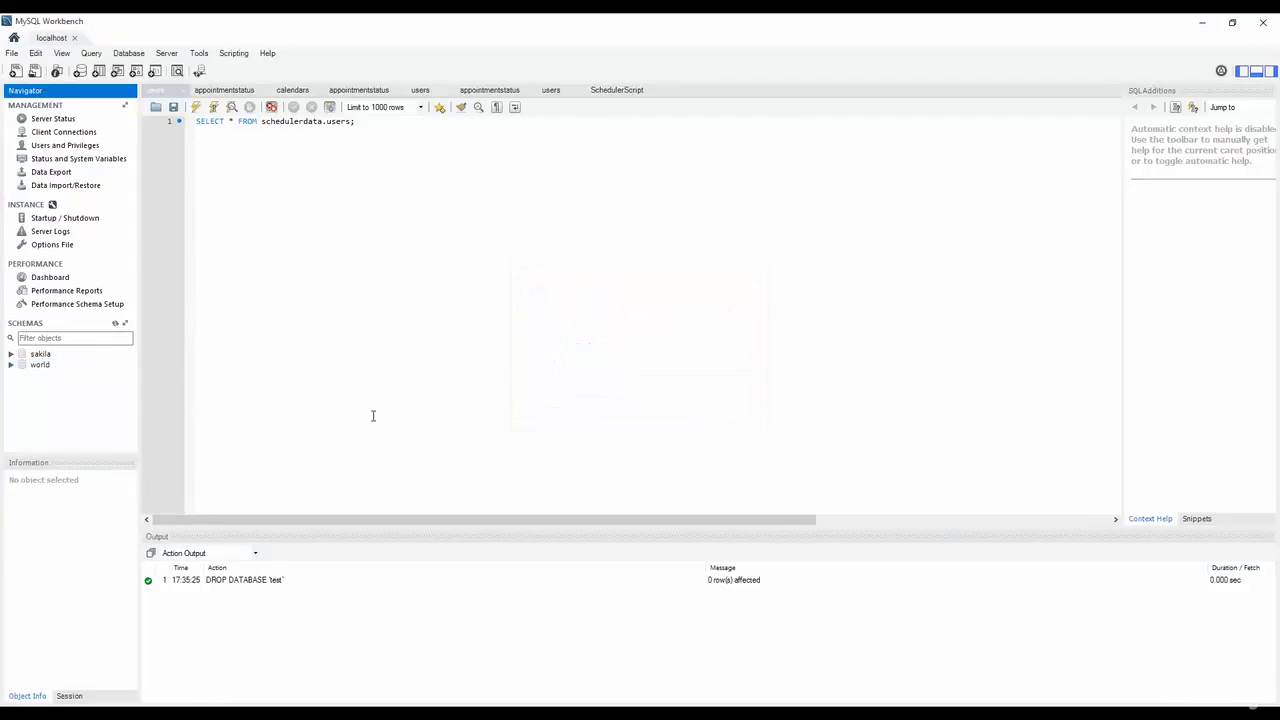
Start creating a new schema from the schemas tree.
{"action": "right_click", "coordinate": [37, 404]}
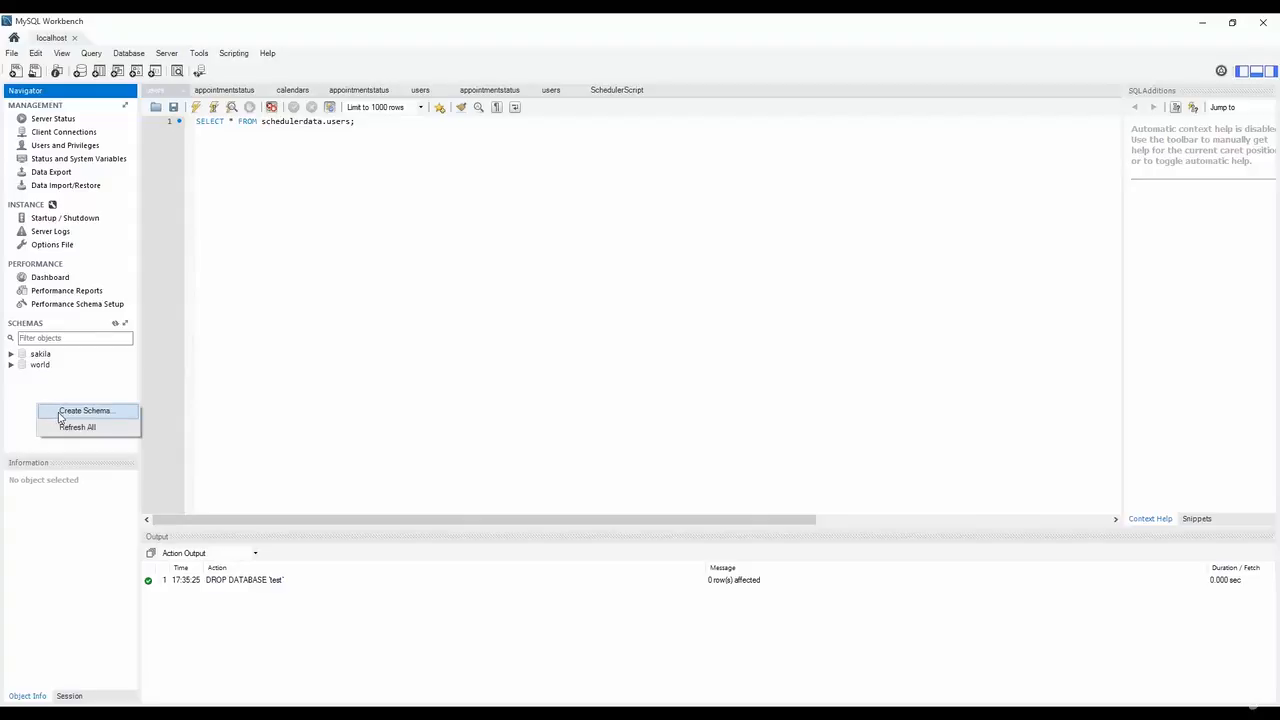
{"action": "left_click", "coordinate": [55, 412]}
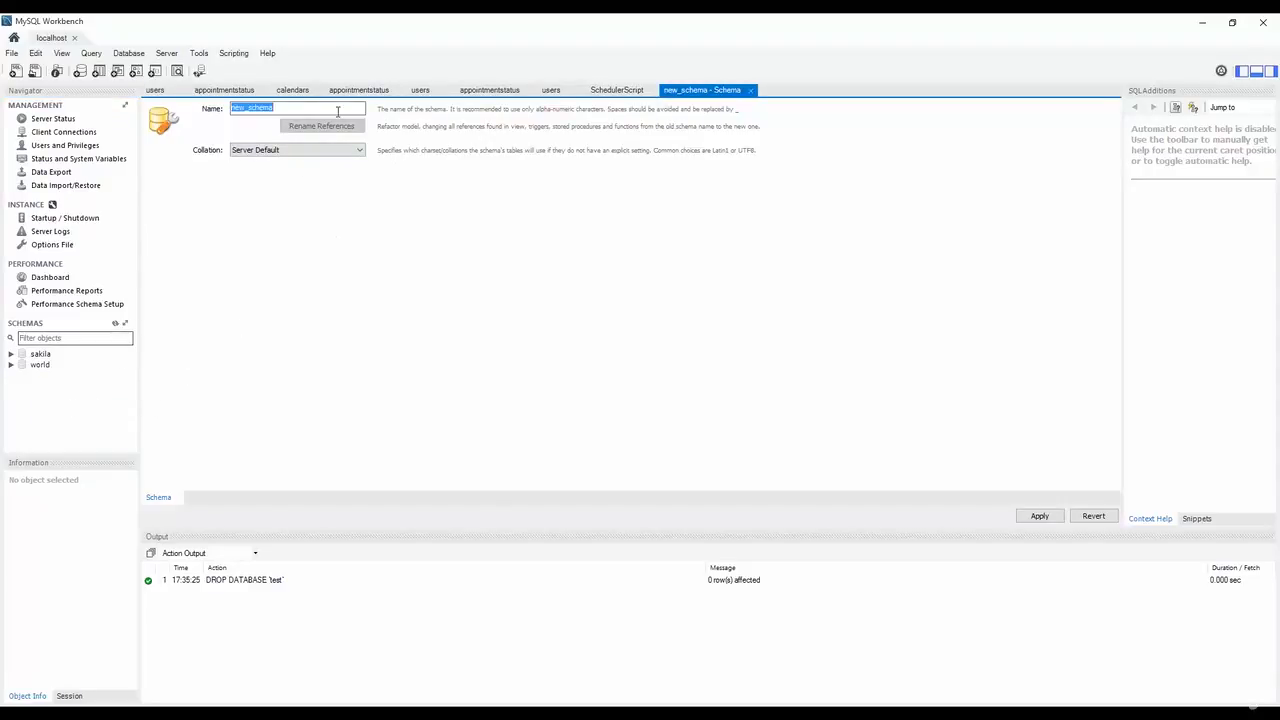
{"action": "right_click", "coordinate": [43, 399]}
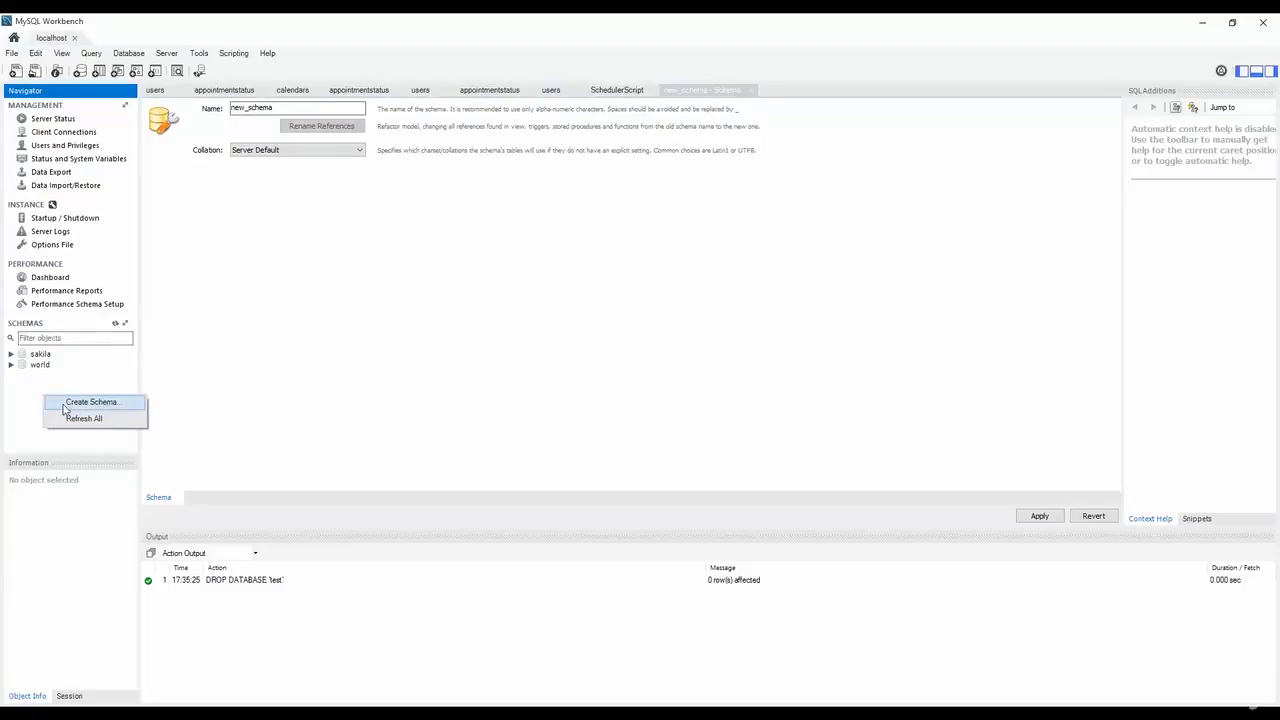
{"action": "left_click", "coordinate": [284, 108]}
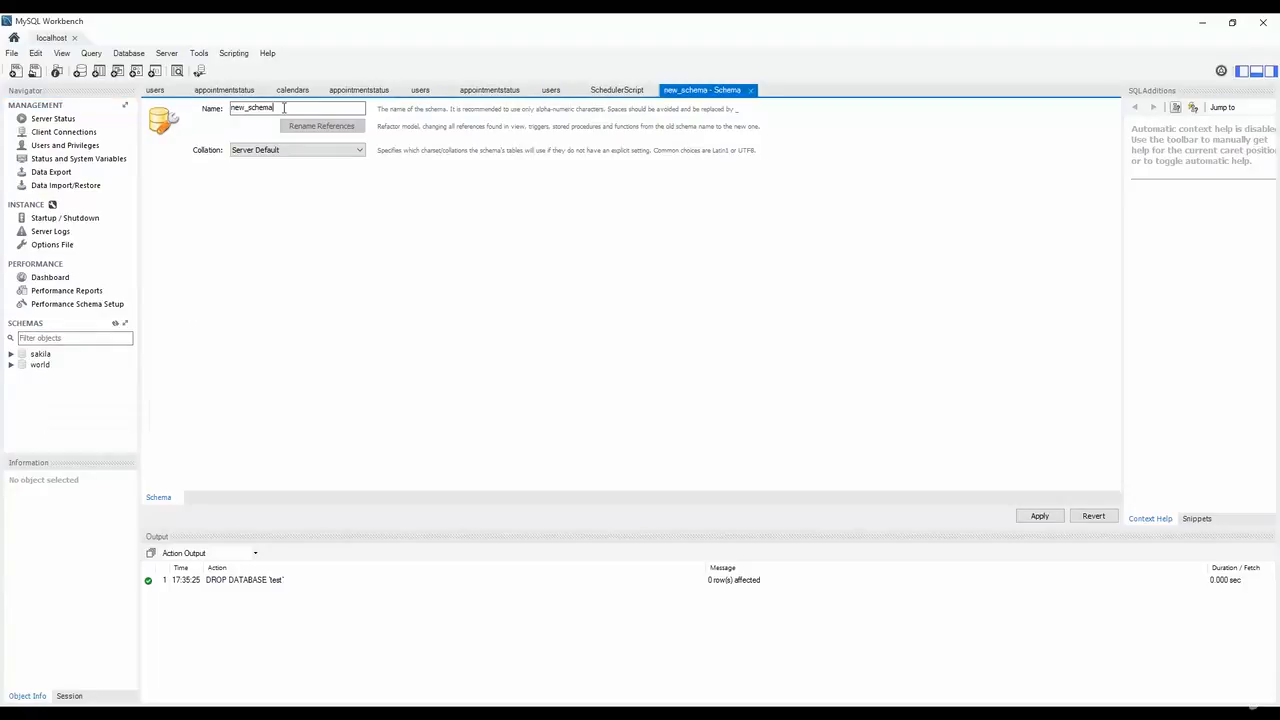
Close the old users, appointmentstatus and calendars query tabs and the SchedulerScript tab.
{"action": "left_click", "coordinate": [158, 92]}
{"action": "left_click", "coordinate": [175, 91]}
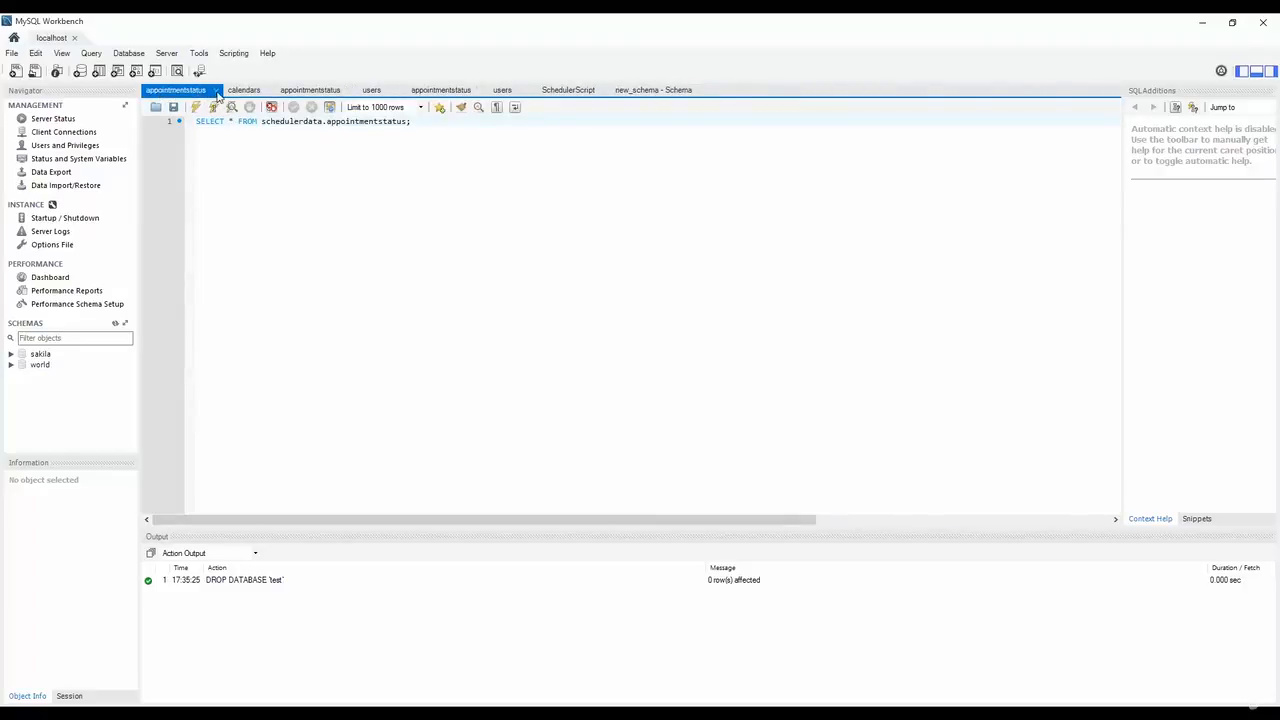
{"action": "left_click", "coordinate": [214, 91]}
{"action": "left_click", "coordinate": [213, 91]}
{"action": "left_click", "coordinate": [214, 91]}
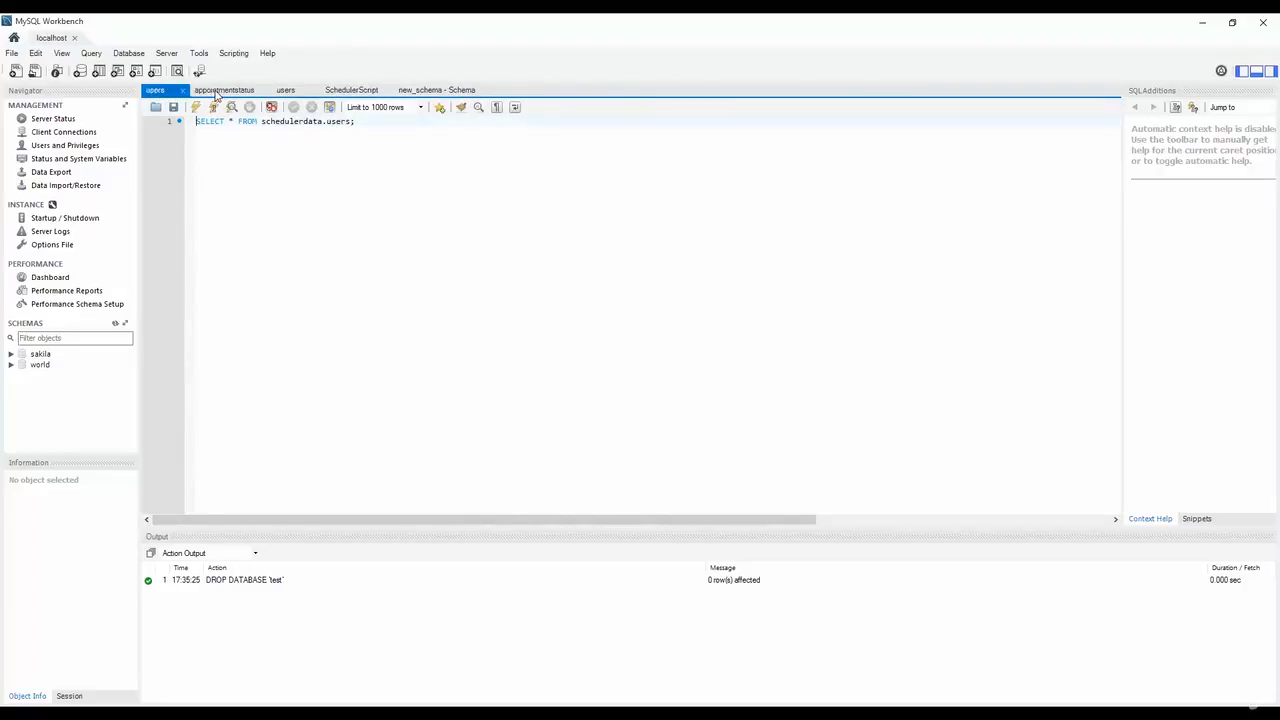
{"action": "left_click", "coordinate": [188, 93]}
{"action": "left_click", "coordinate": [214, 91]}
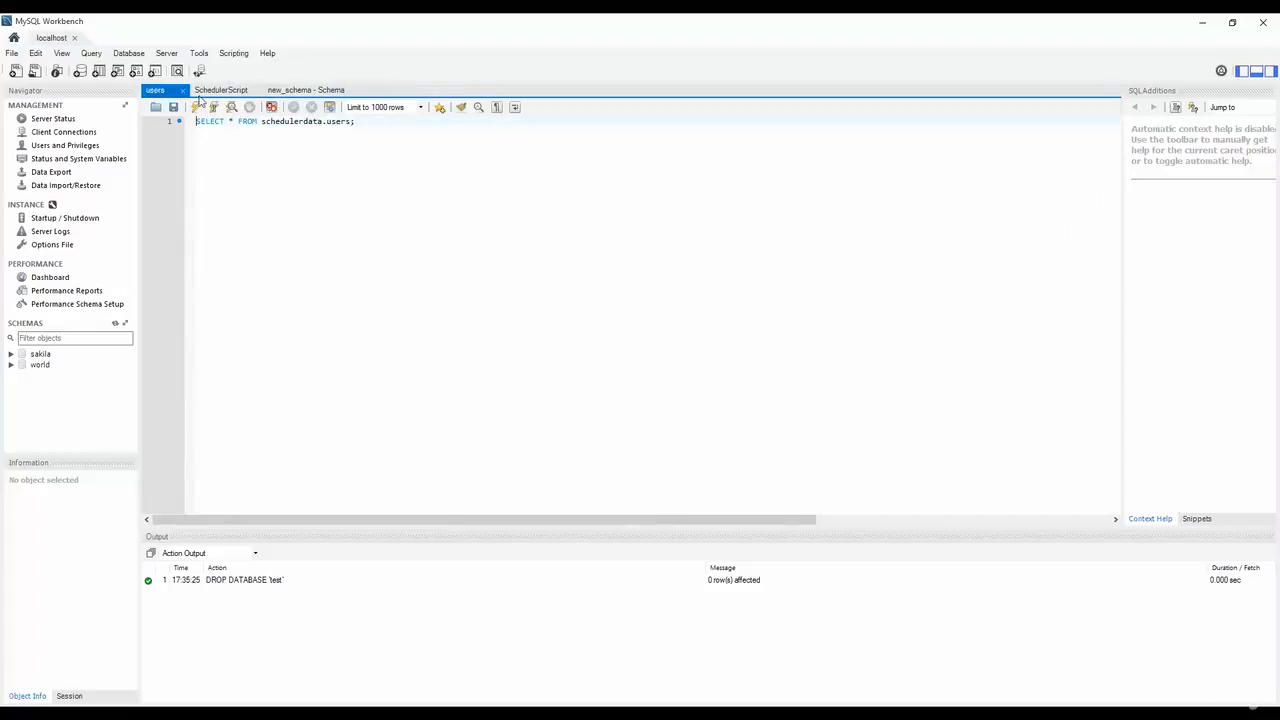
{"action": "left_click", "coordinate": [188, 93]}
{"action": "left_click", "coordinate": [209, 90]}
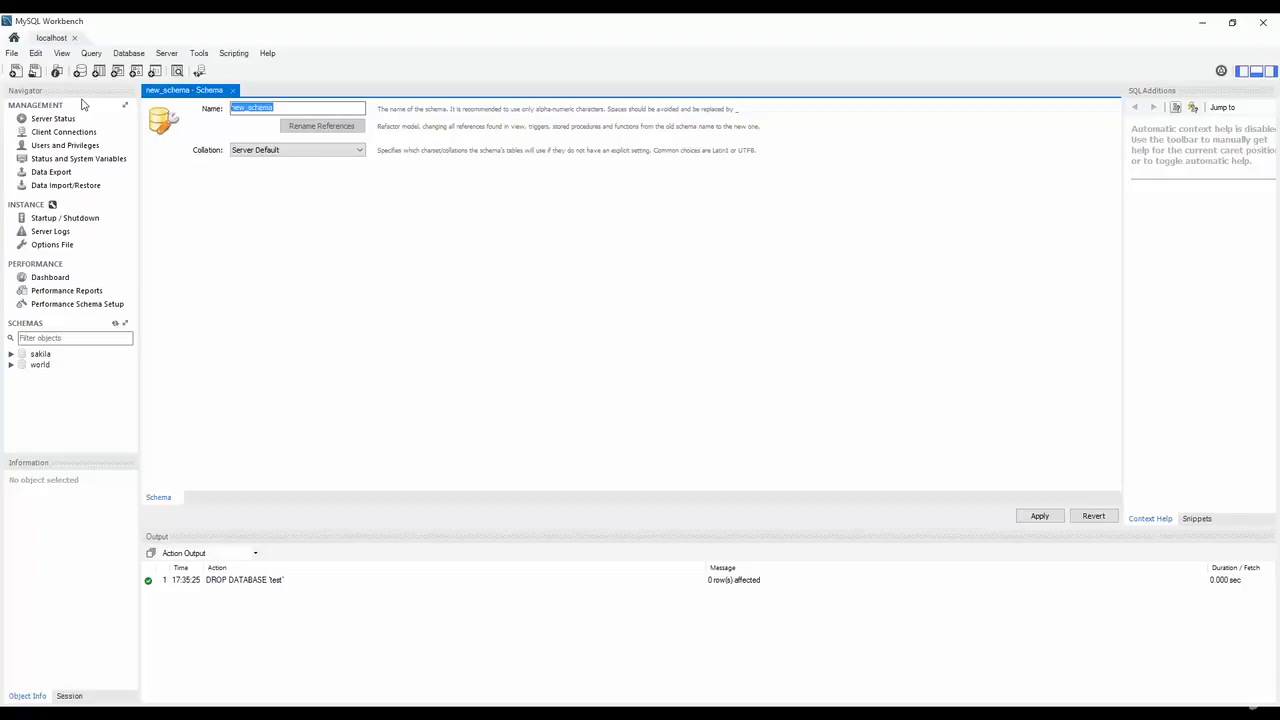
Name the new schema 'Test'.
{"action": "type", "text": "test"}
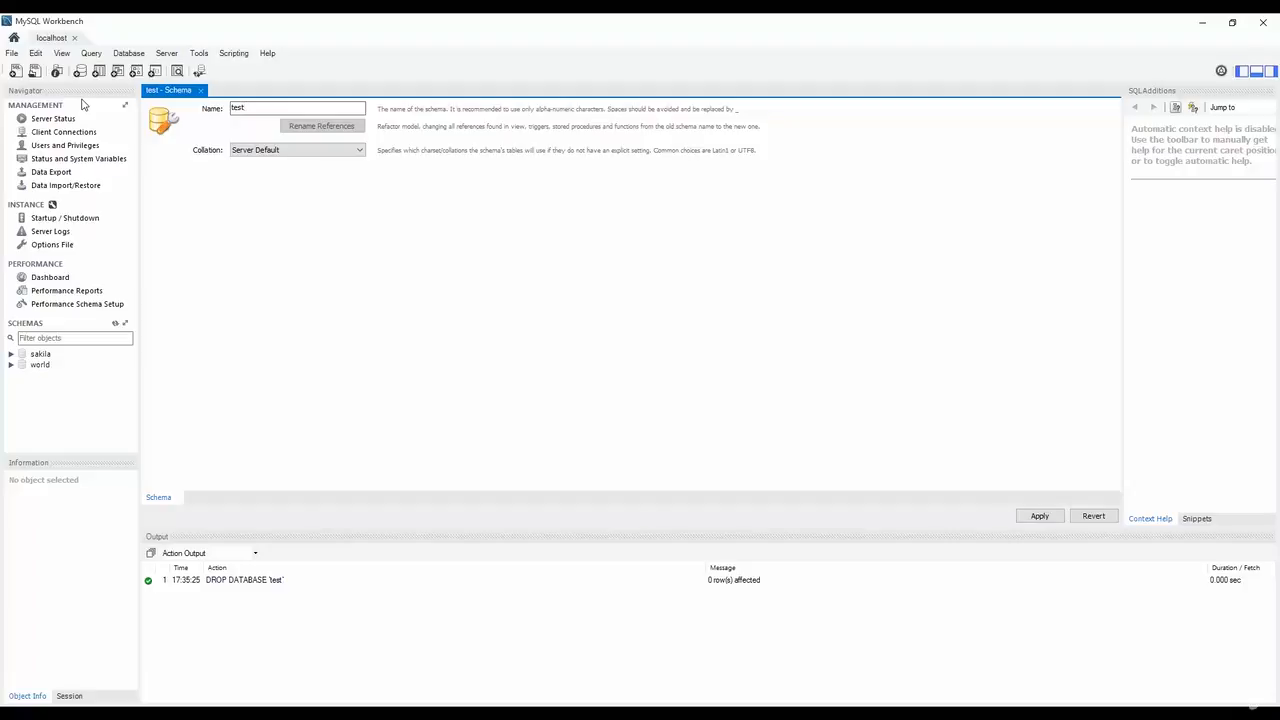
{"action": "key", "text": "BackSpace"}
{"action": "key", "text": "BackSpace"}
{"action": "key", "text": "BackSpace"}
{"action": "key", "text": "BackSpace"}
{"action": "type", "text": "Test"}
{"action": "left_click", "coordinate": [276, 152]}
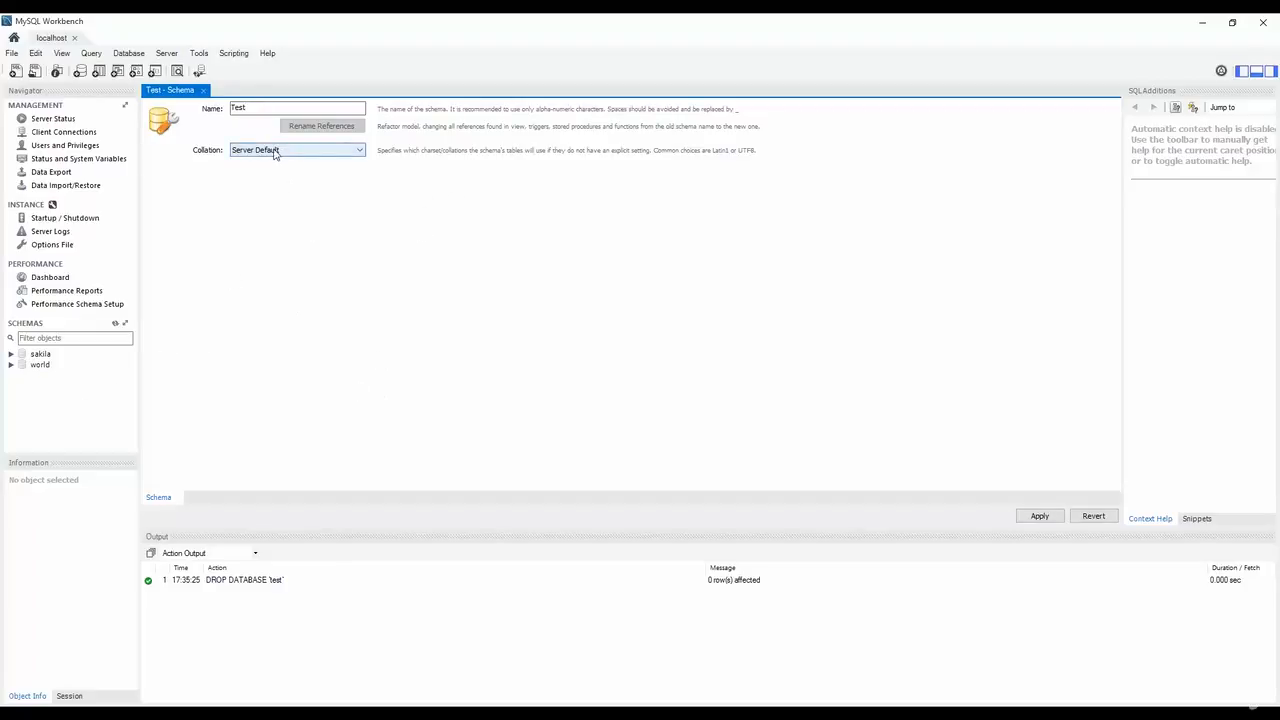
Apply the schema to the server, accepting the lowercase 'test' name notice.
{"action": "left_click", "coordinate": [1038, 518]}
{"action": "left_click", "coordinate": [720, 395]}
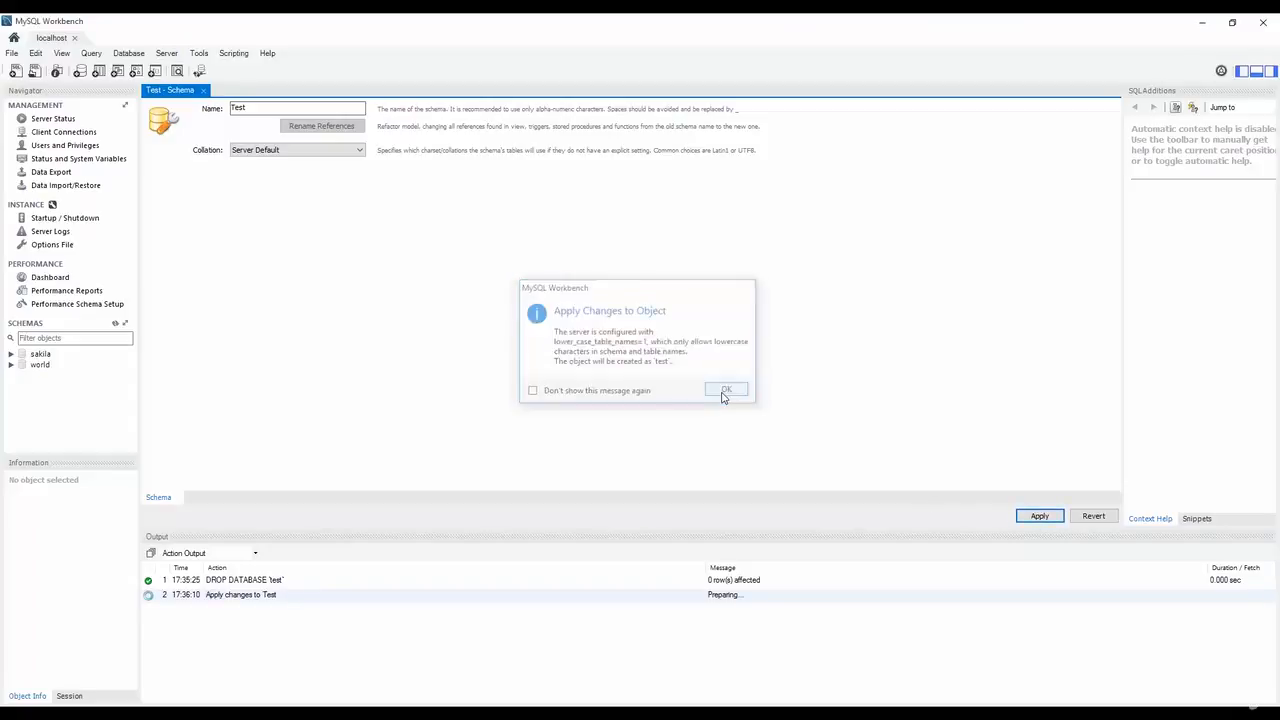
{"action": "left_click", "coordinate": [829, 545]}
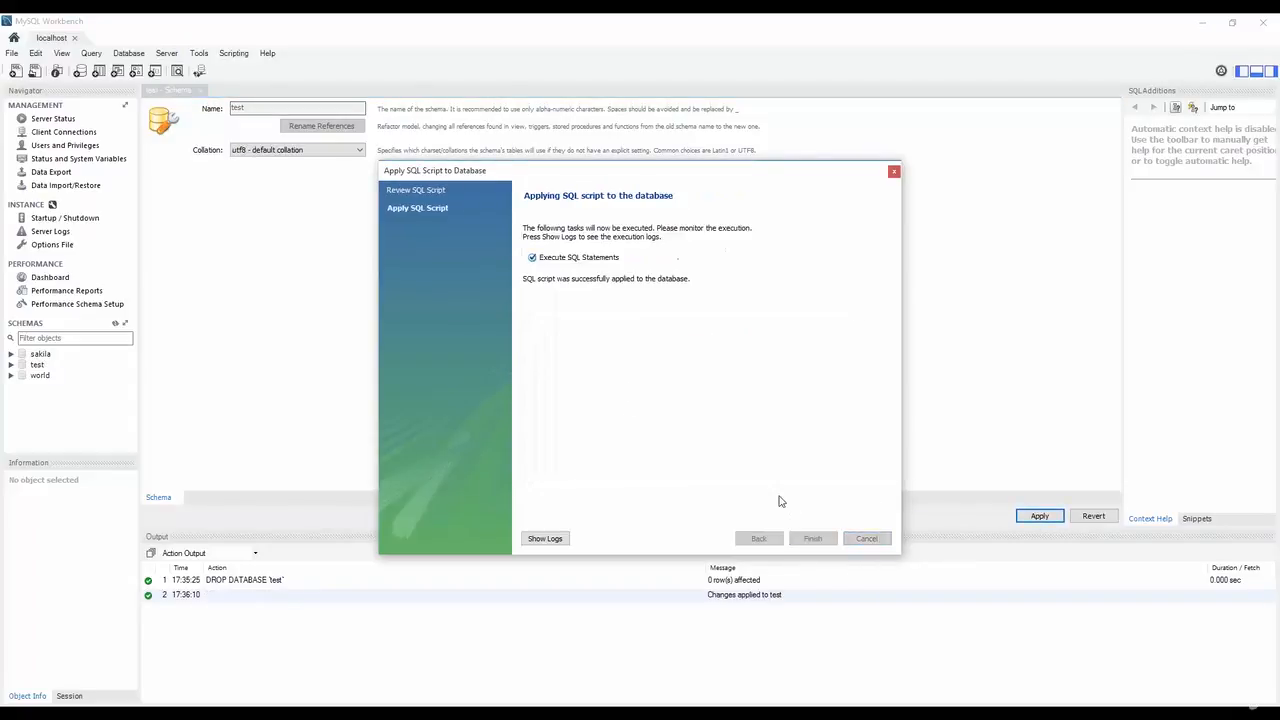
{"action": "left_click", "coordinate": [829, 543]}
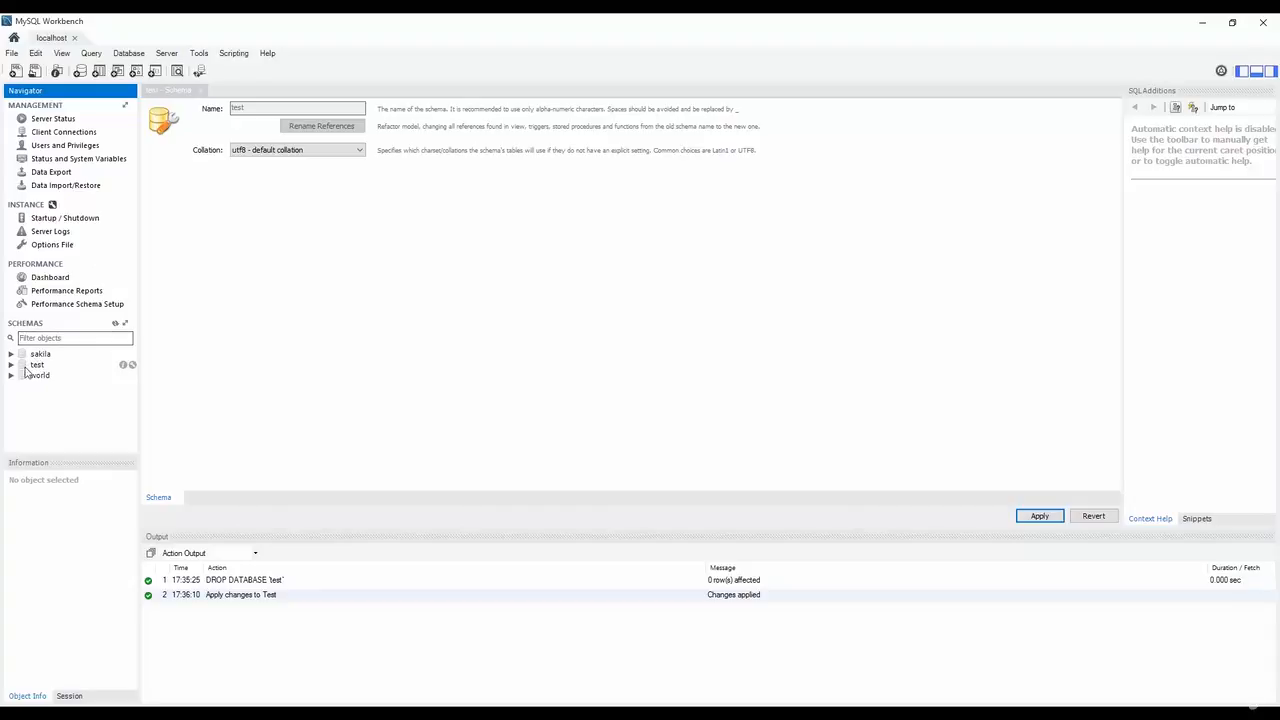
Under test's Tables, create a new table Frineds with first column idFrineds (INT).
{"action": "left_click", "coordinate": [36, 366]}
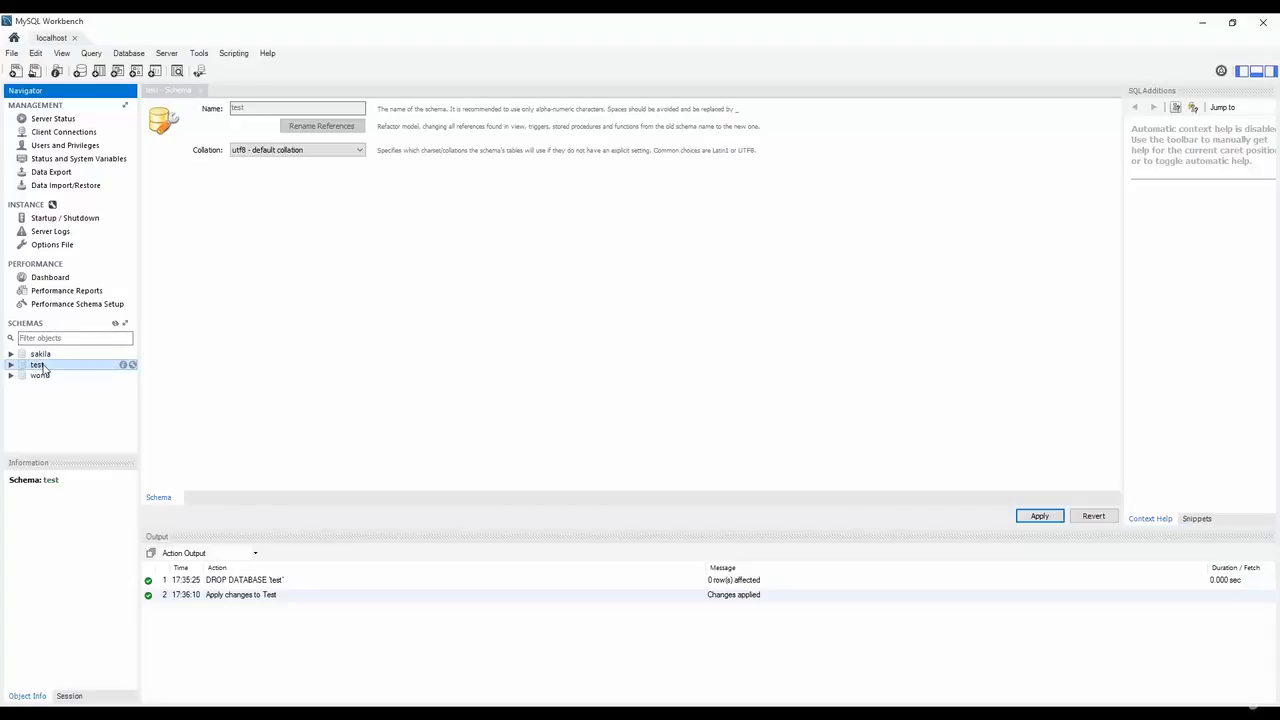
{"action": "double_click", "coordinate": [40, 366]}
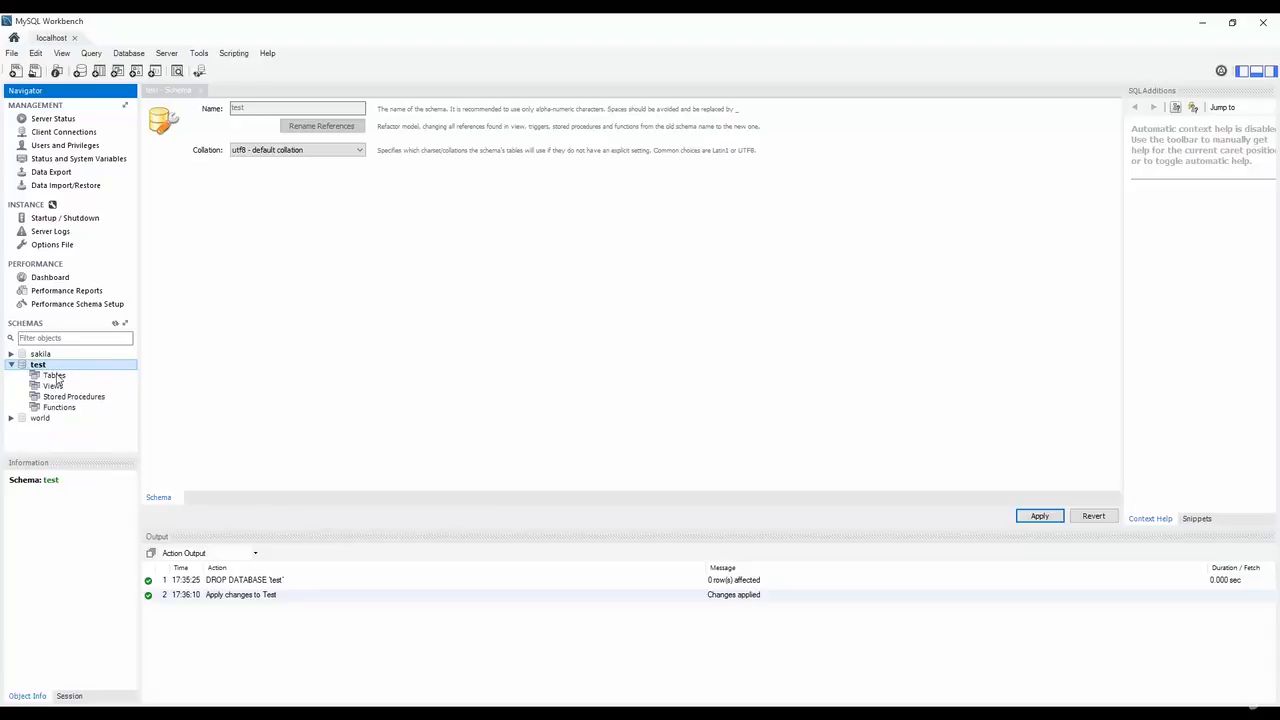
{"action": "left_click", "coordinate": [56, 376]}
{"action": "right_click", "coordinate": [55, 378]}
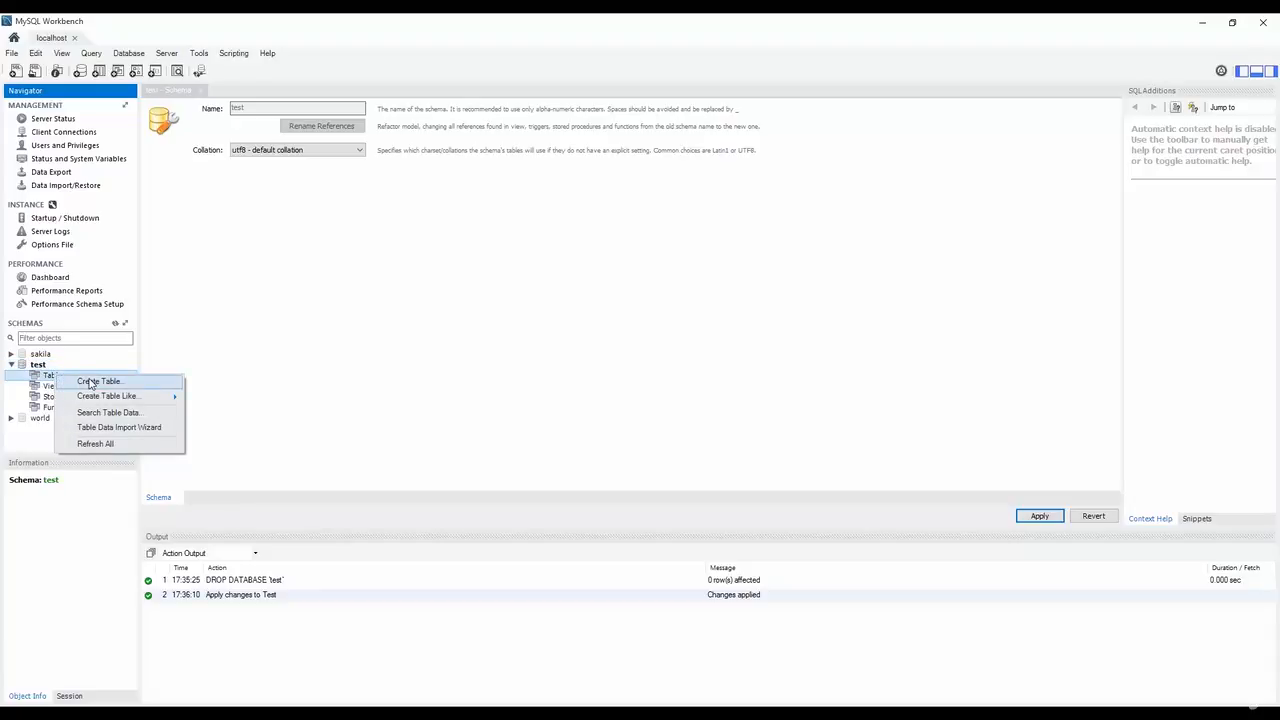
{"action": "left_click", "coordinate": [88, 381]}
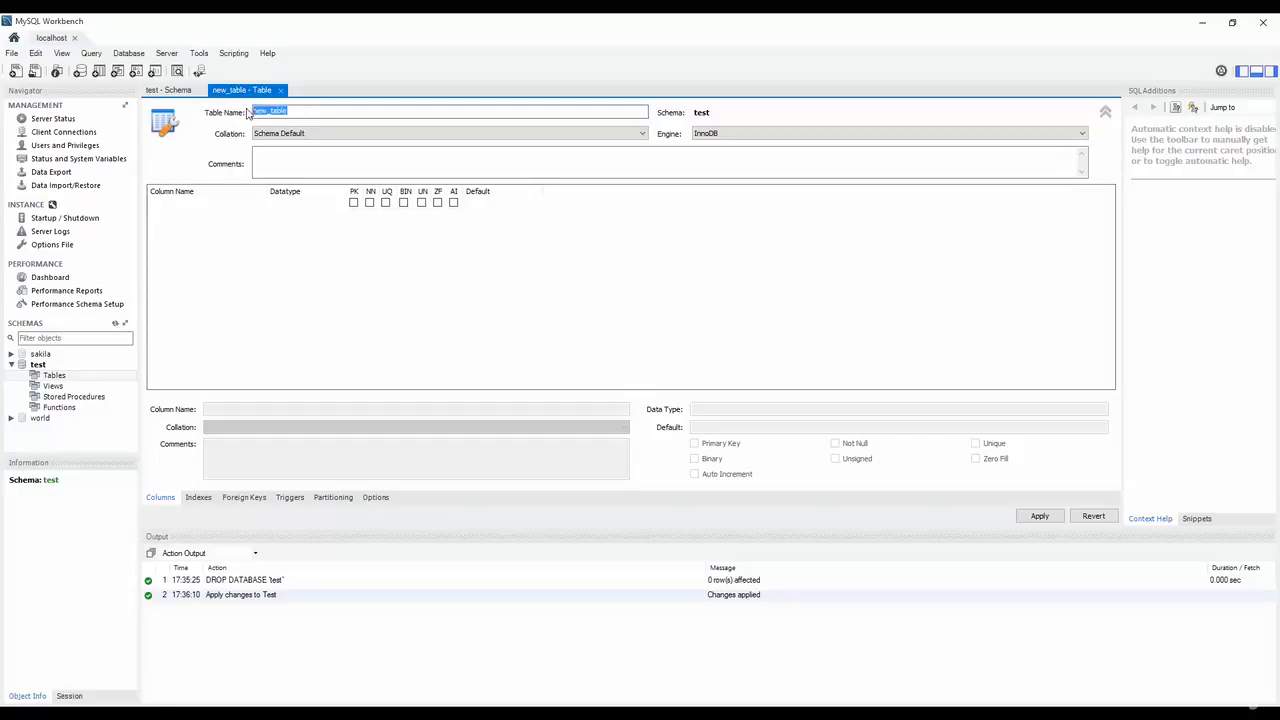
{"action": "type", "text": "Frineds"}
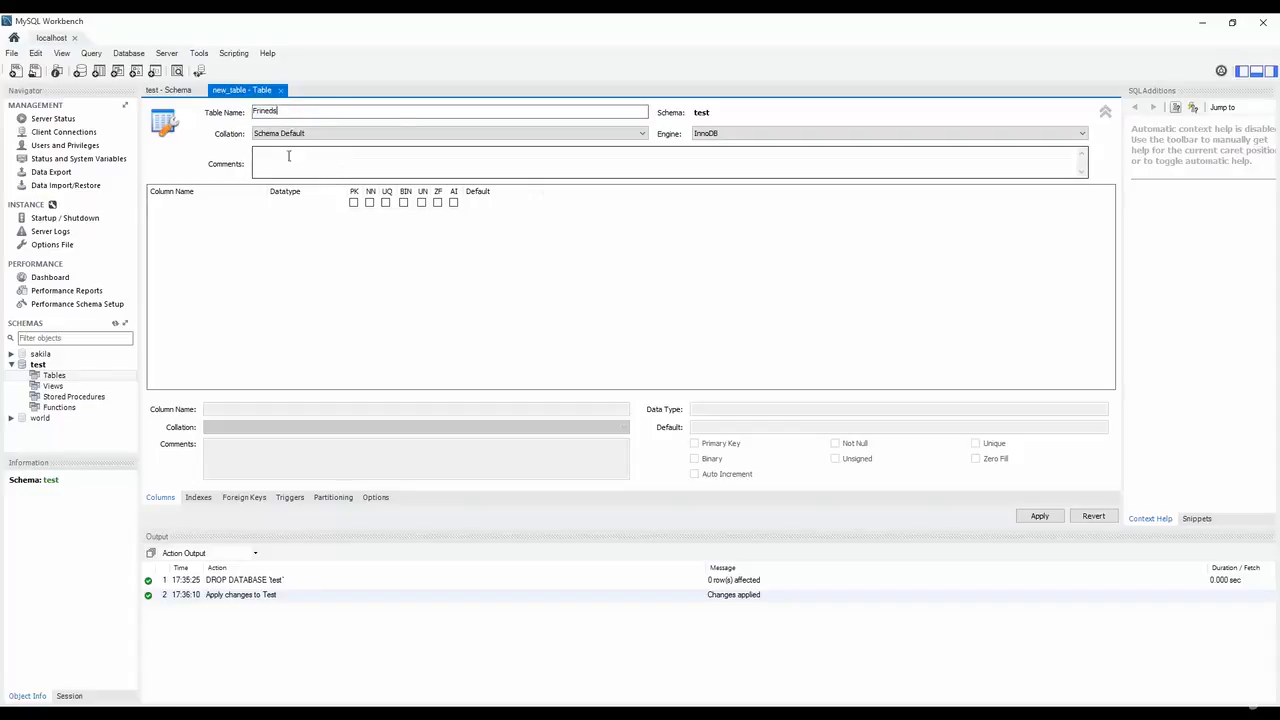
{"action": "left_click", "coordinate": [188, 204]}
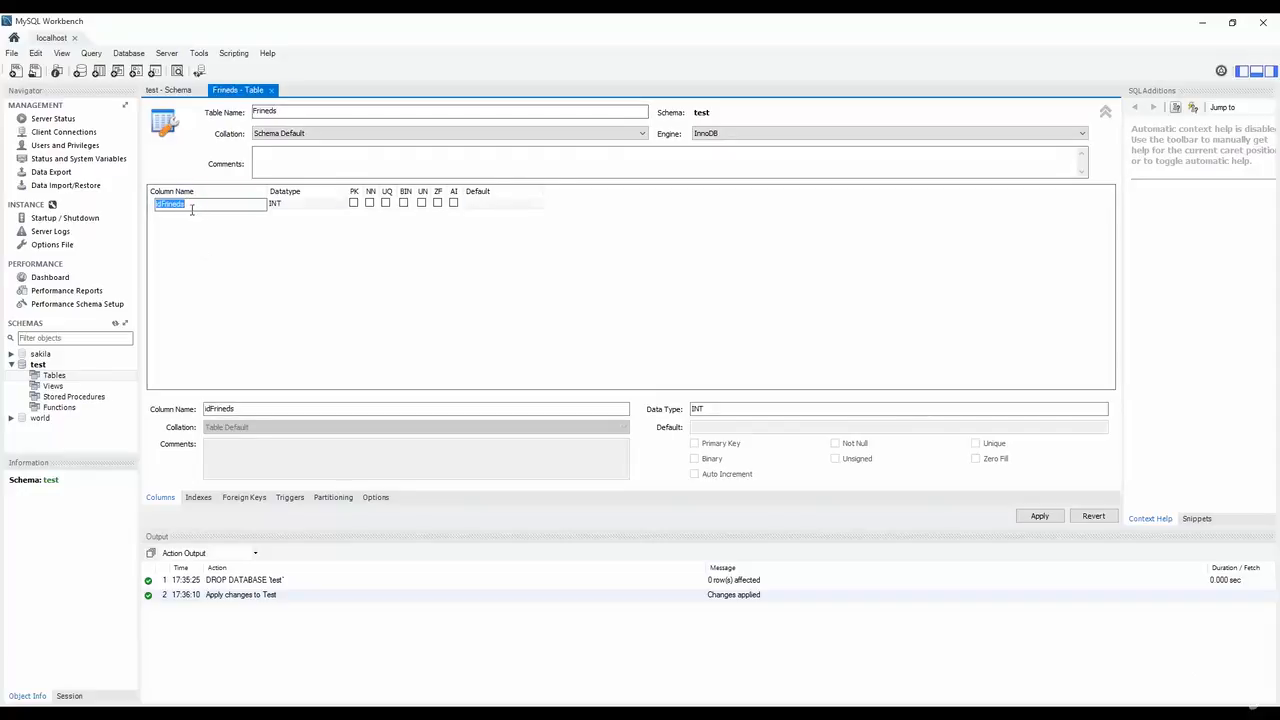
Make idFrineds auto-increment and add a second VARCHAR(45) column named Name.
{"action": "left_click", "coordinate": [204, 215]}
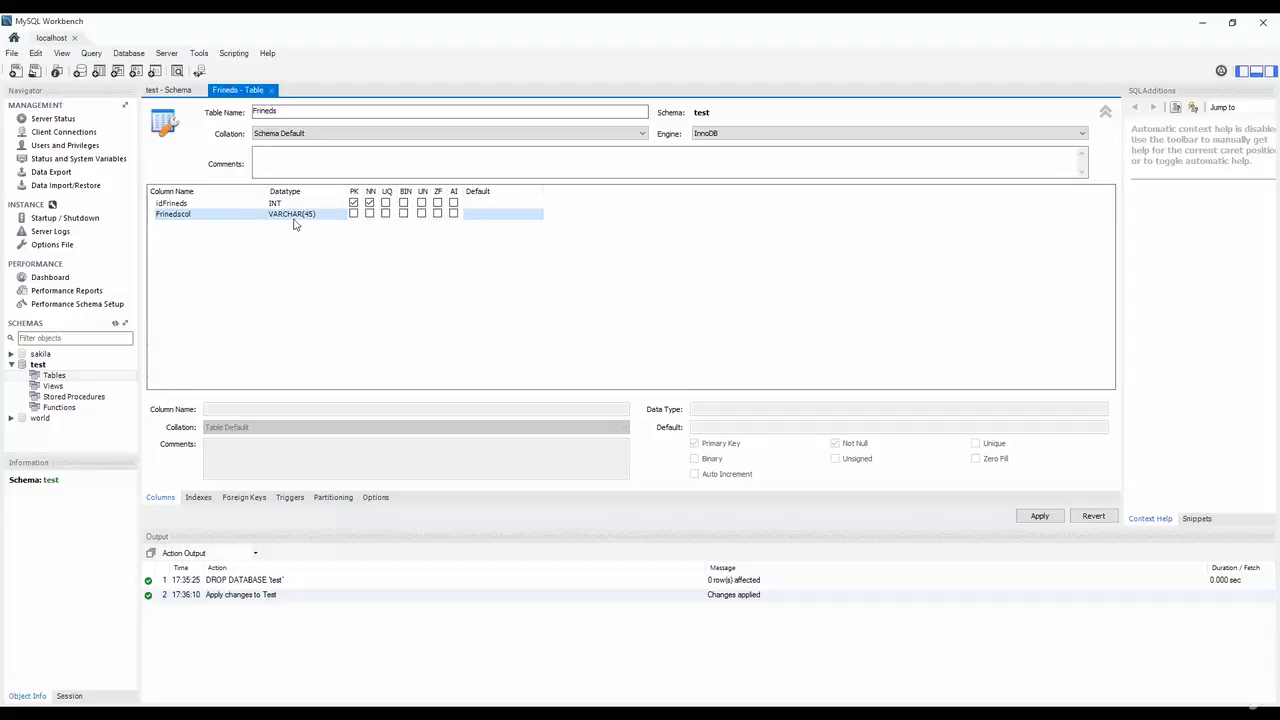
{"action": "left_click", "coordinate": [190, 204]}
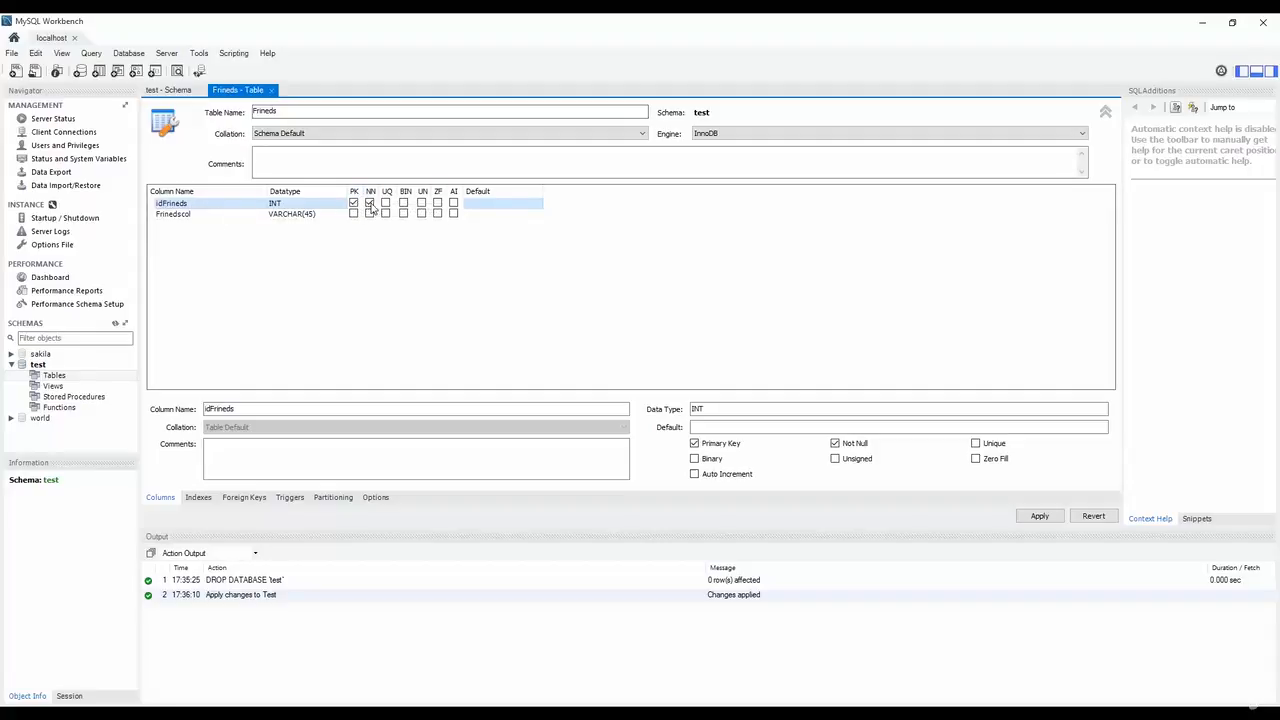
{"action": "left_click", "coordinate": [454, 204]}
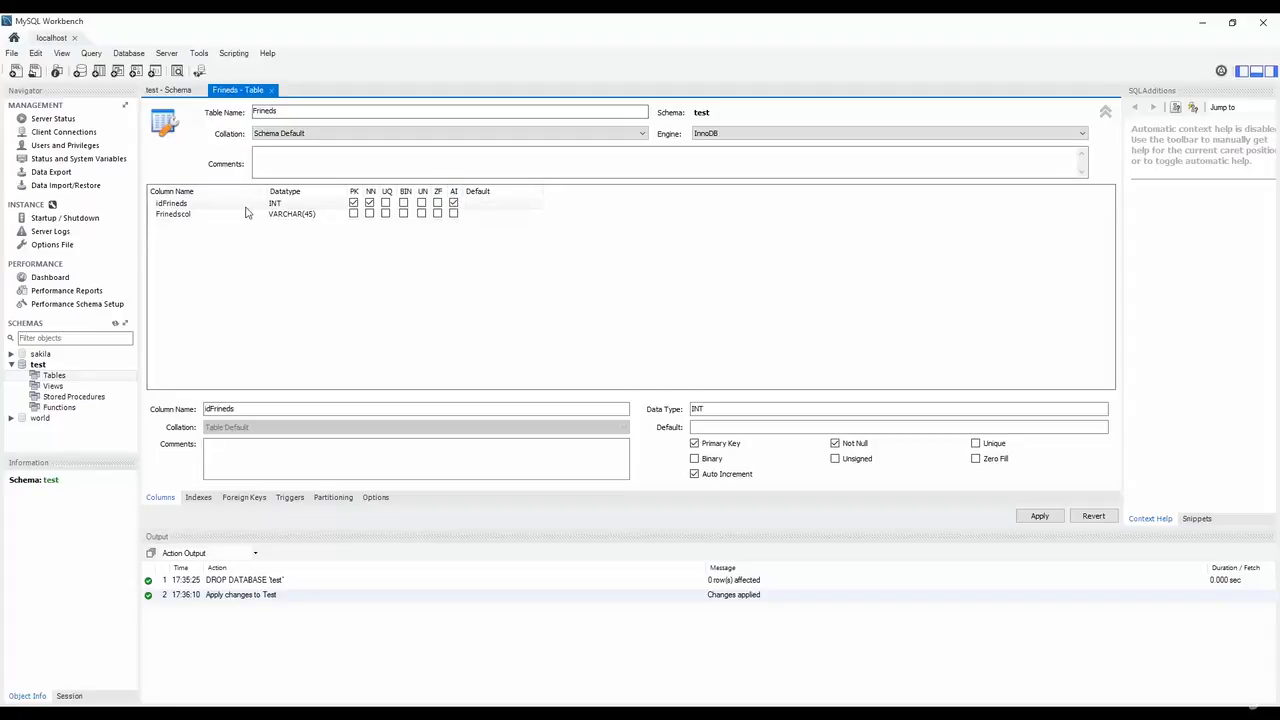
{"action": "double_click", "coordinate": [176, 214]}
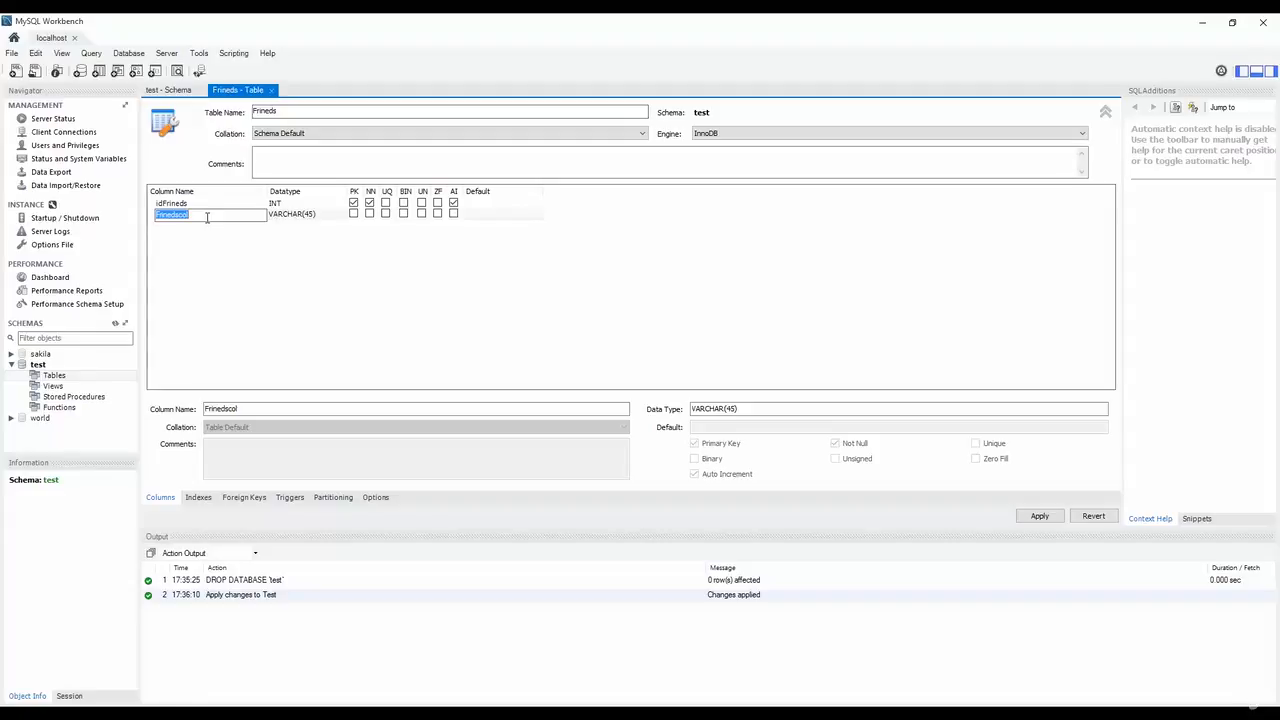
{"action": "type", "text": "Name"}
{"action": "left_click", "coordinate": [176, 232]}
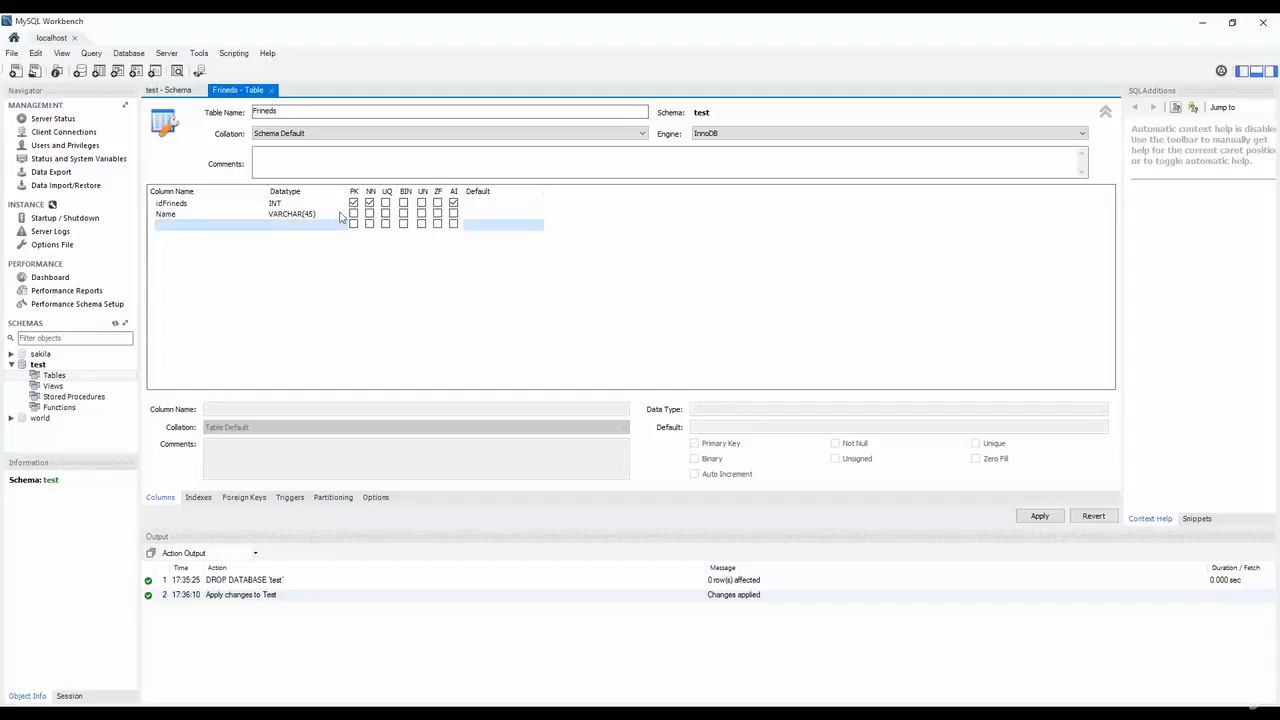
Add a third column named Age with datatype INT.
{"action": "left_click", "coordinate": [185, 228]}
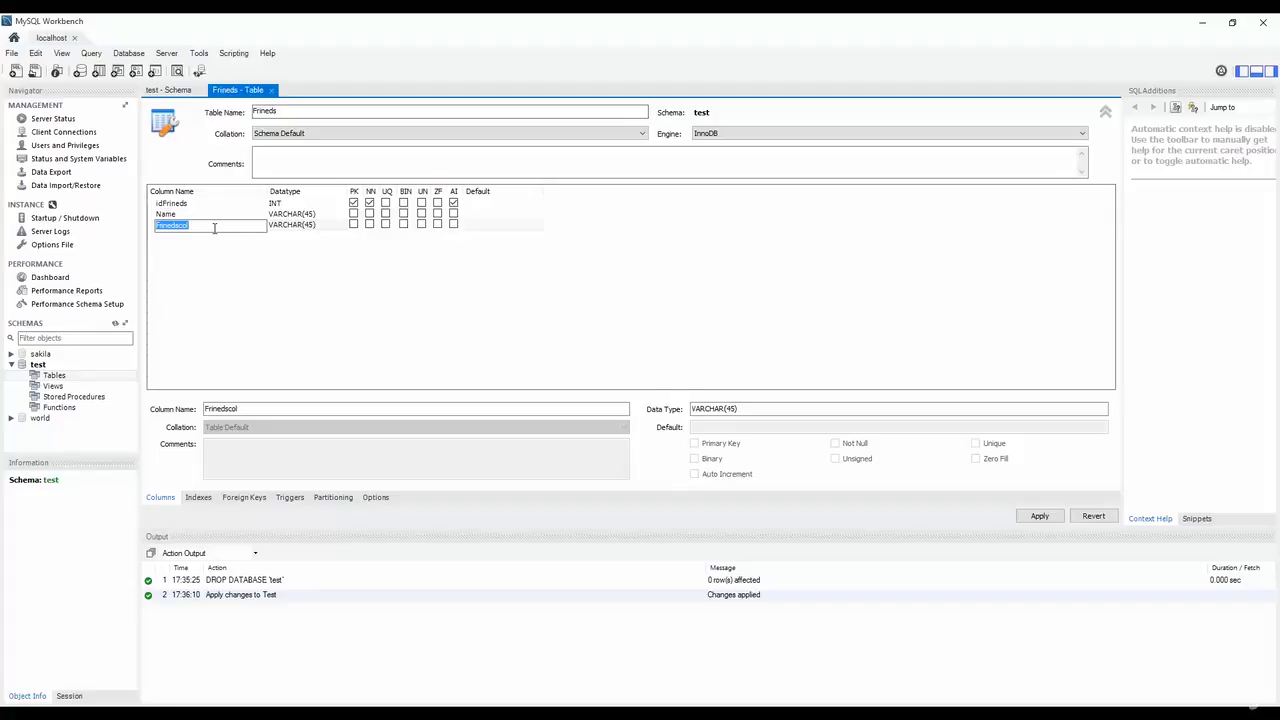
{"action": "type", "text": "Age"}
{"action": "left_click", "coordinate": [288, 227]}
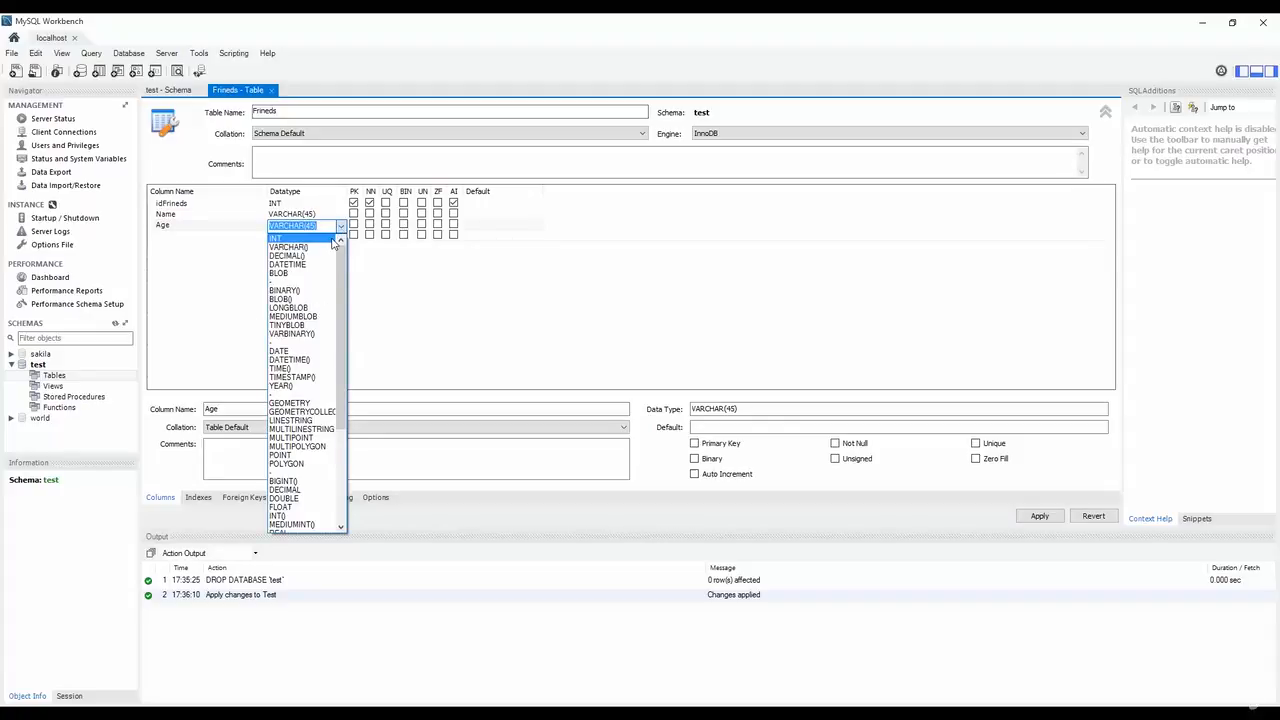
{"action": "left_click", "coordinate": [290, 241]}
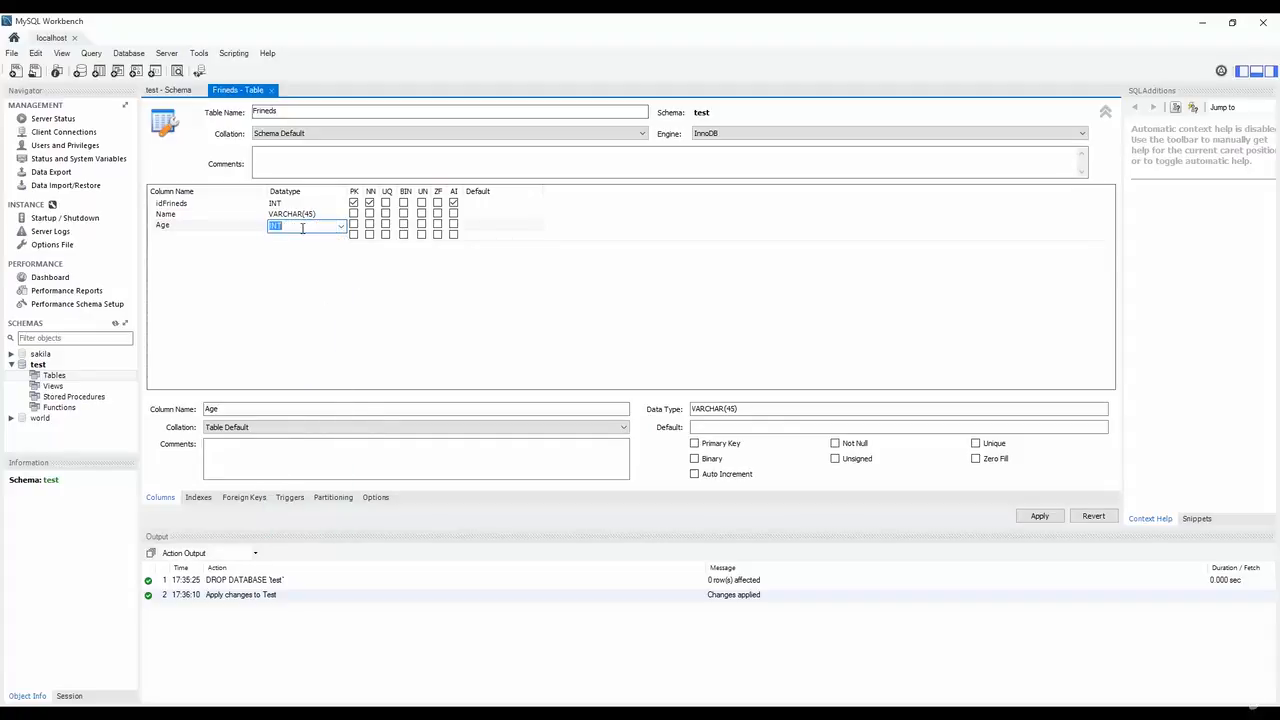
{"action": "left_click", "coordinate": [292, 218]}
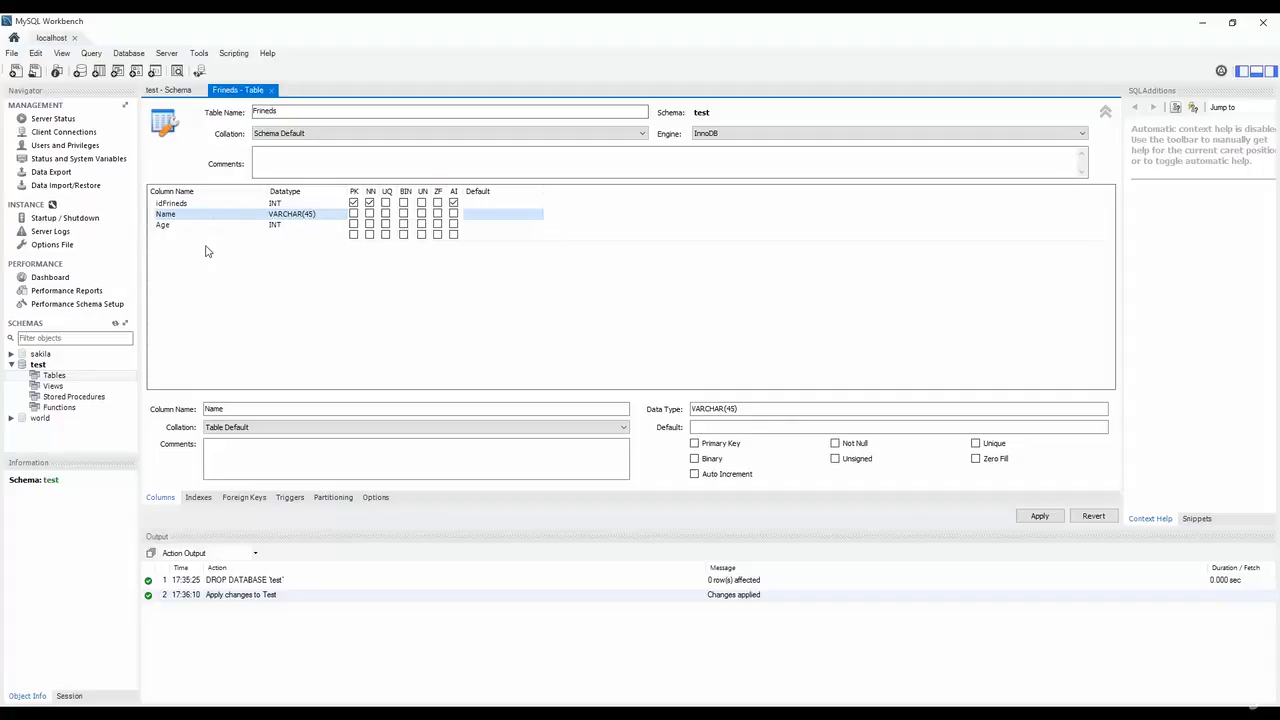
Apply the table to the server, accepting the lowercase 'frineds' name notice.
{"action": "left_click", "coordinate": [1039, 515]}
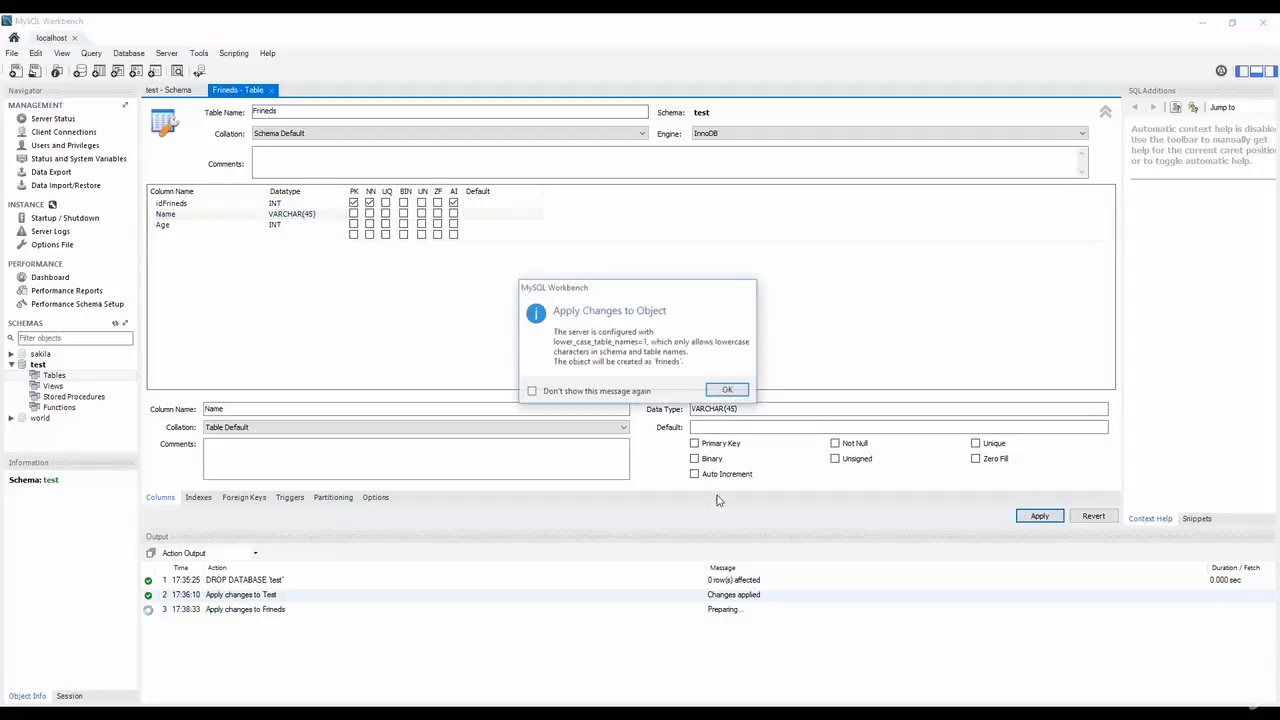
{"action": "left_click", "coordinate": [727, 391]}
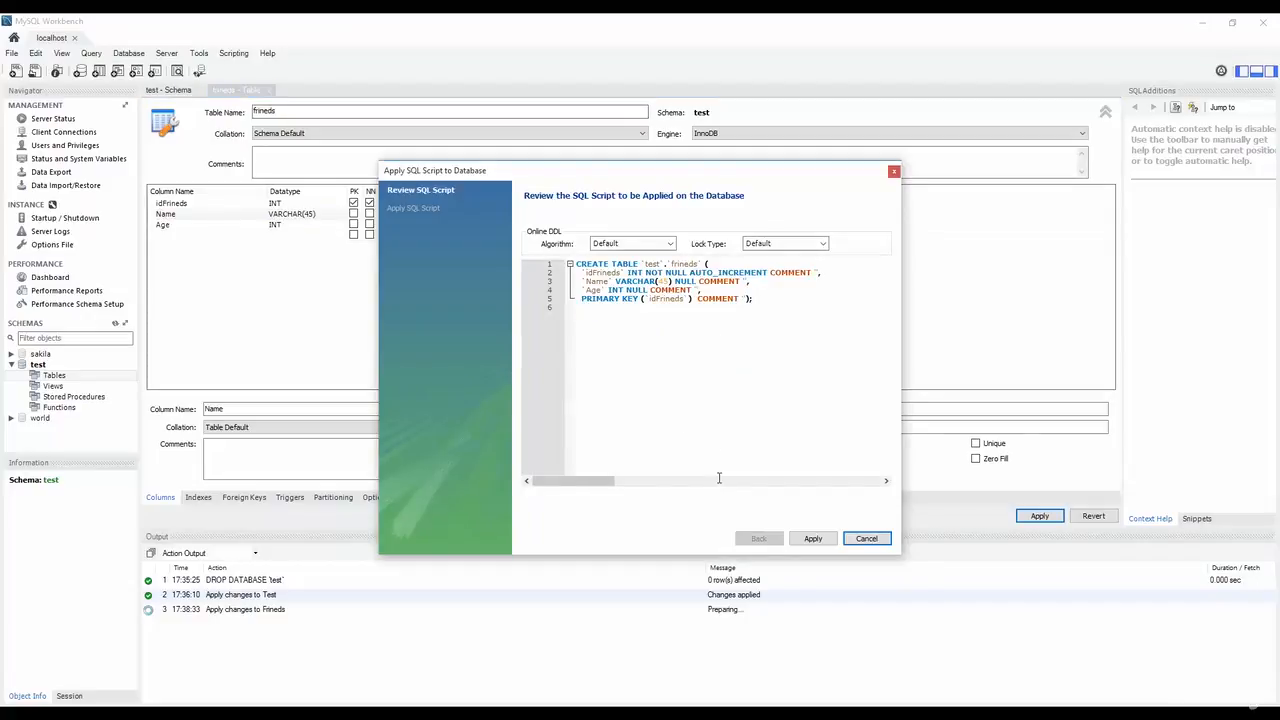
{"action": "left_click", "coordinate": [823, 541]}
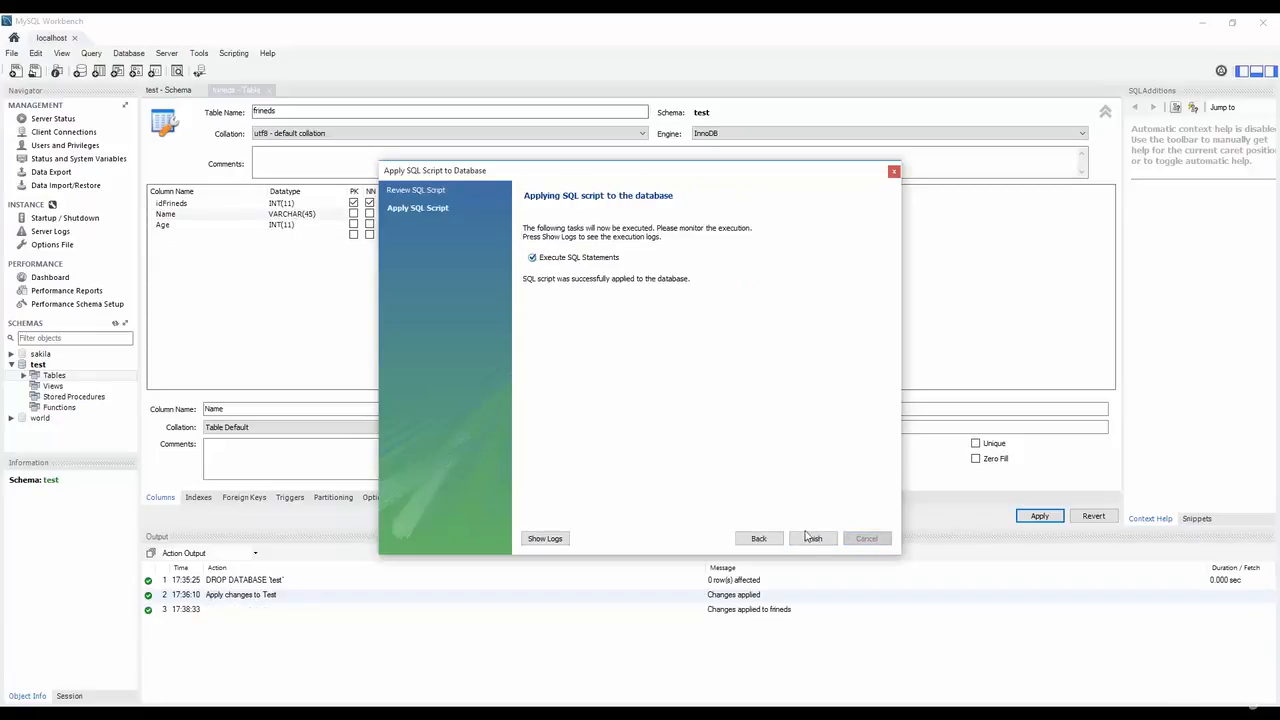
{"action": "left_click", "coordinate": [813, 538]}
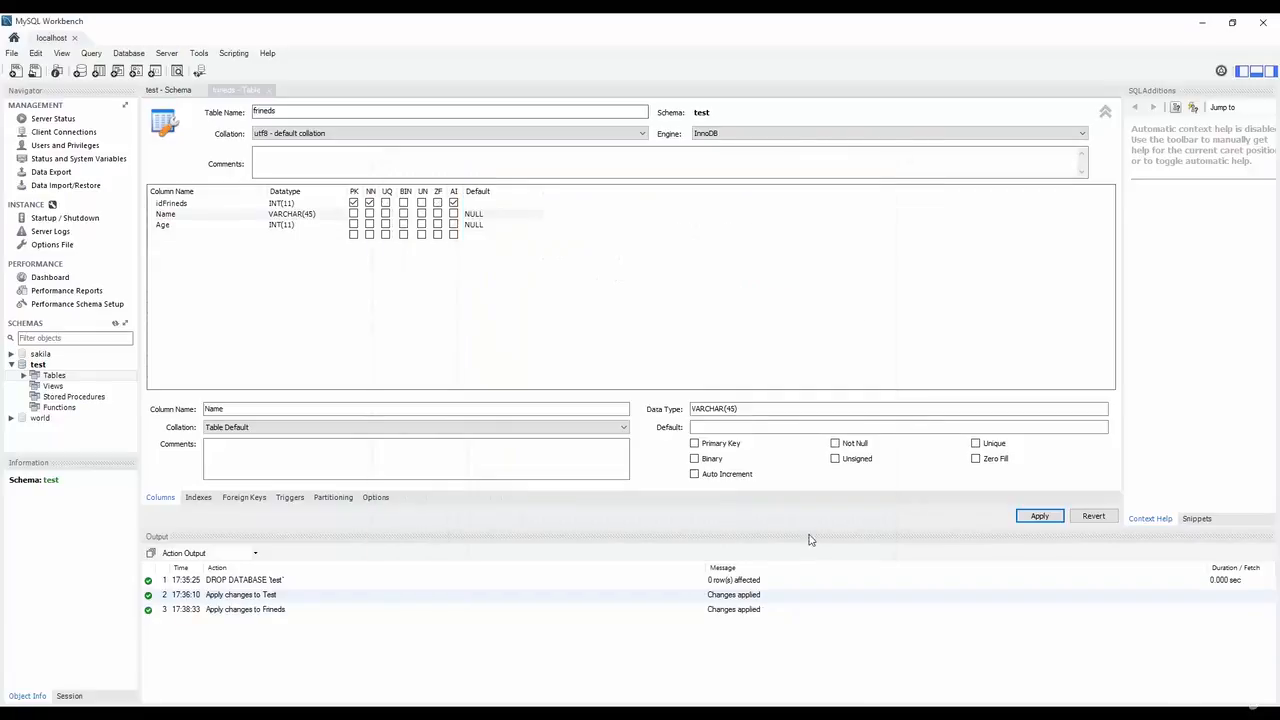
Expand test's Tables and bring up the actions for frineds.
{"action": "left_click", "coordinate": [24, 376]}
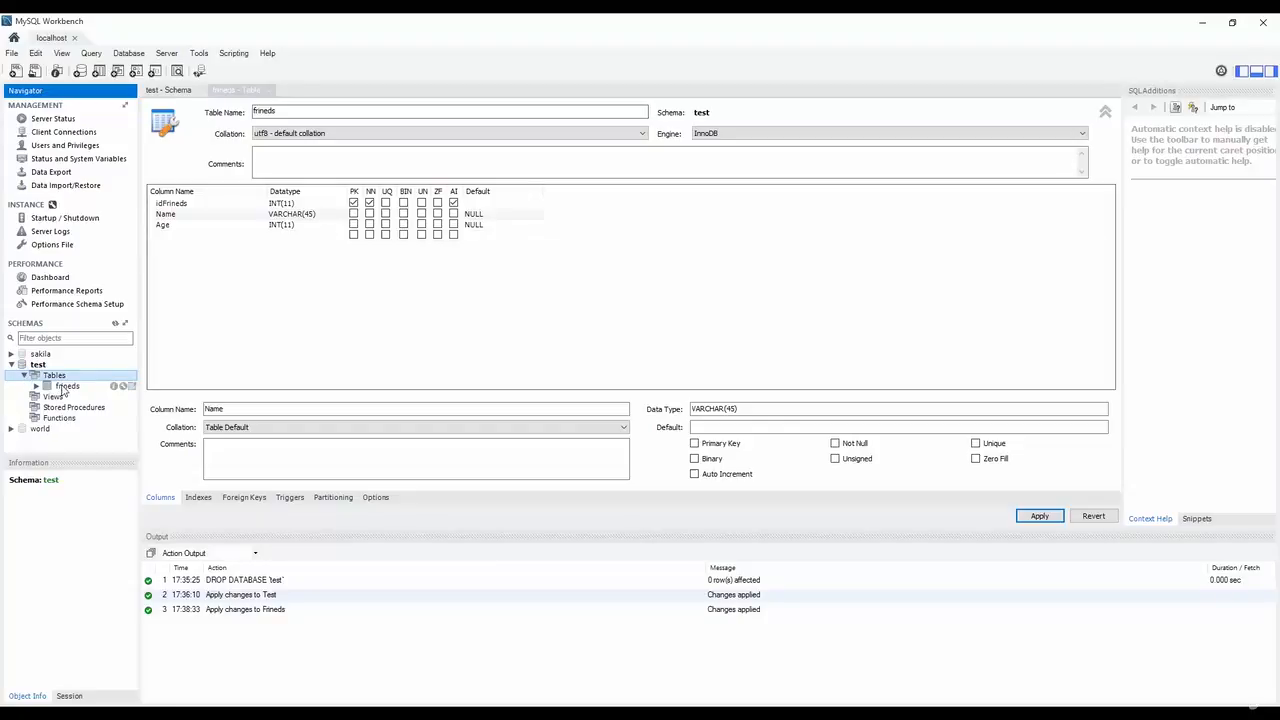
{"action": "left_click", "coordinate": [62, 386]}
{"action": "right_click", "coordinate": [63, 385]}
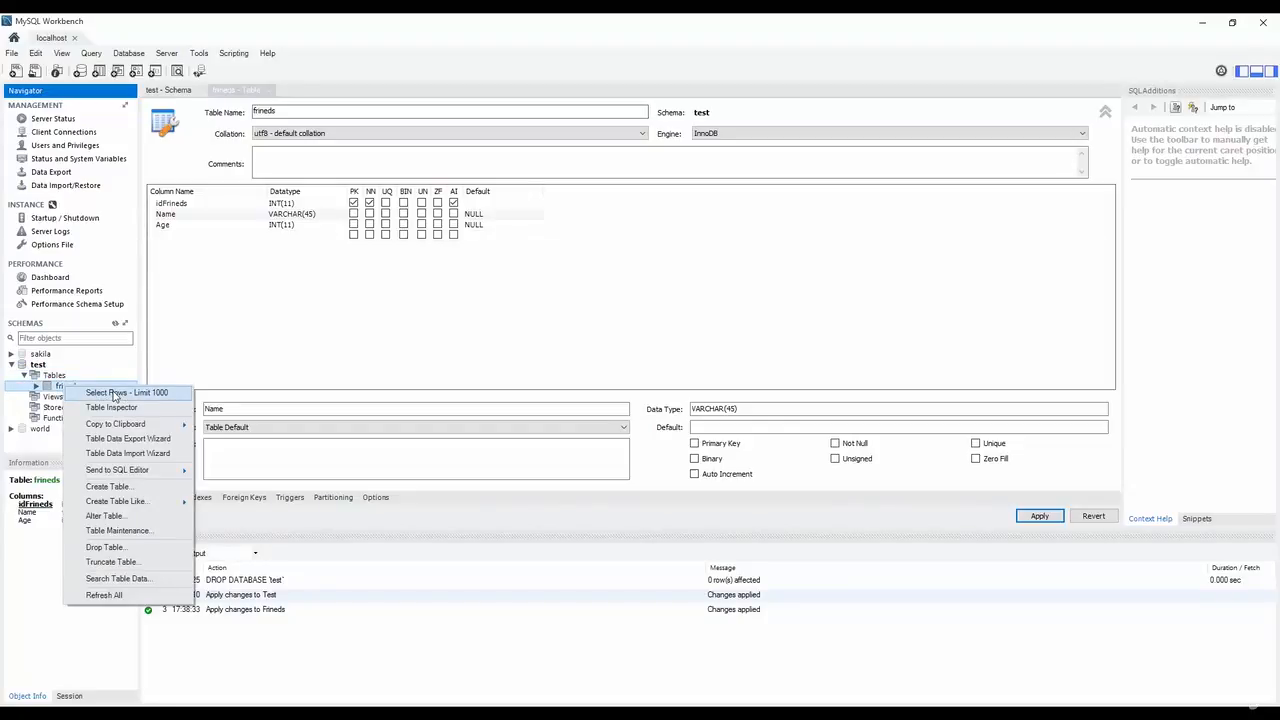
Browse frineds rows and enter a first friend's name with age 16.
{"action": "left_click", "coordinate": [113, 393]}
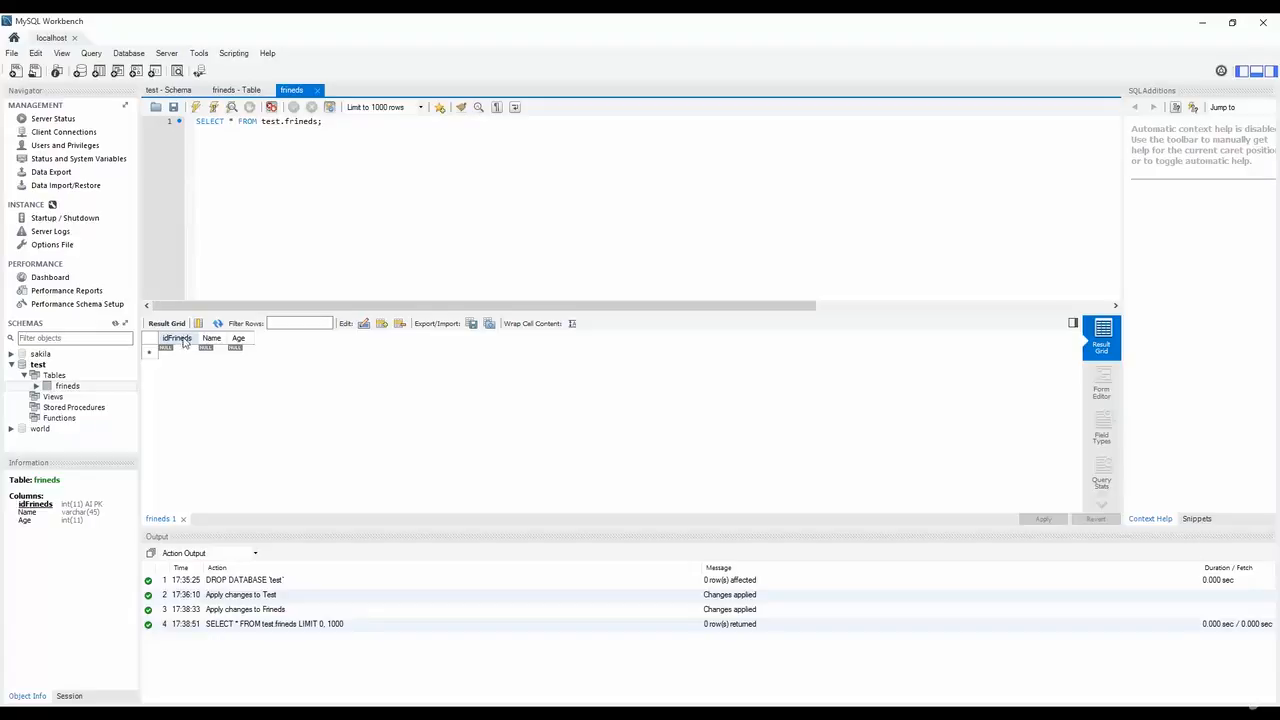
{"action": "left_click", "coordinate": [217, 353]}
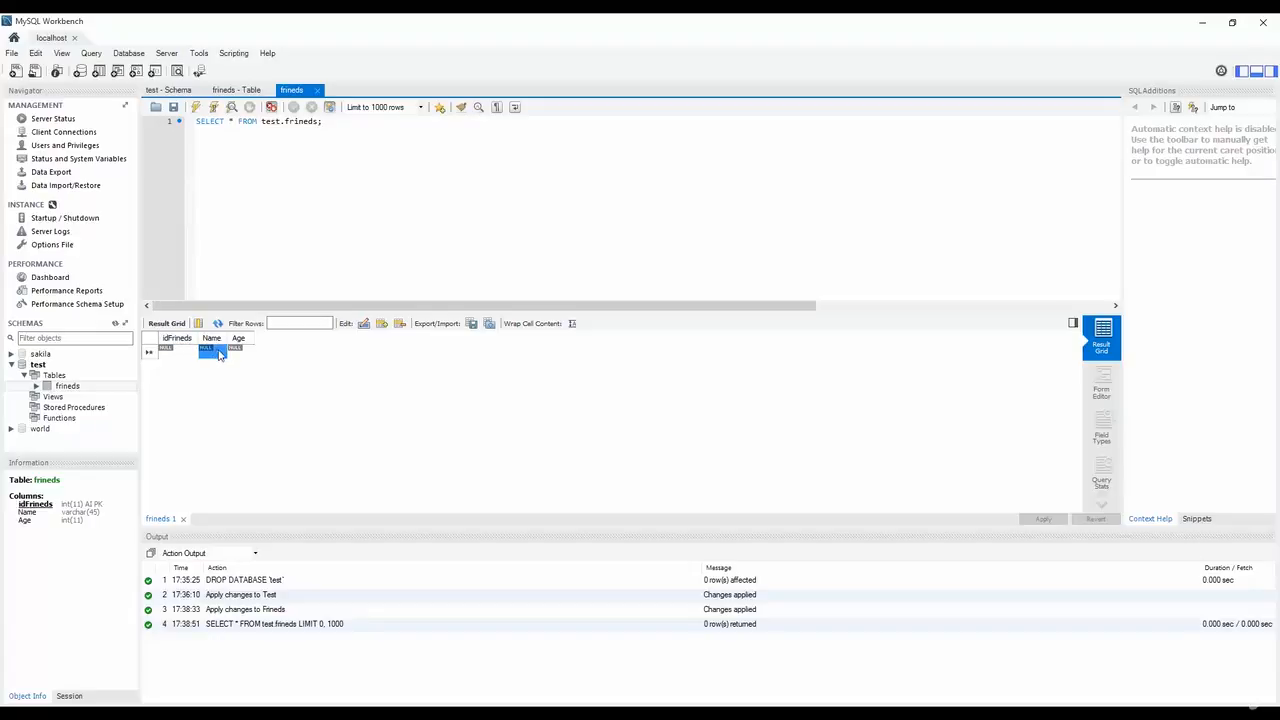
{"action": "double_click", "coordinate": [216, 353]}
{"action": "type", "text": "Prem"}
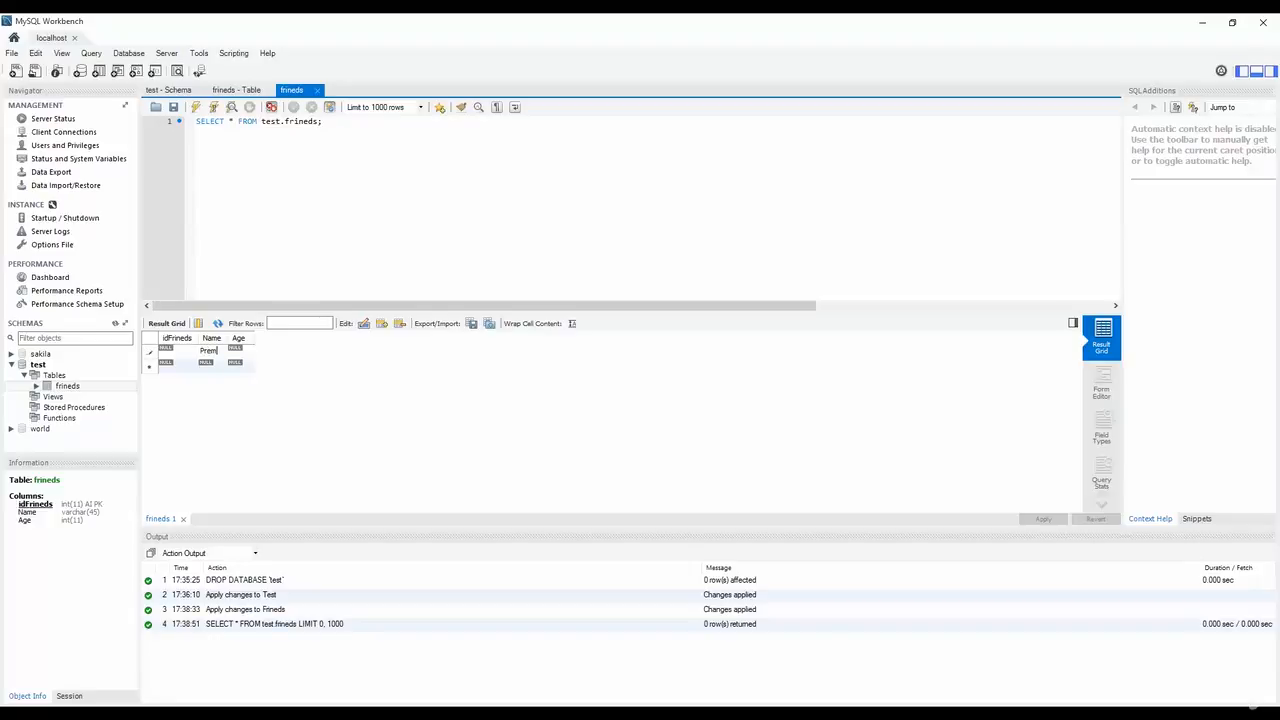
{"action": "key", "text": "Tab"}
{"action": "type", "text": "1"}
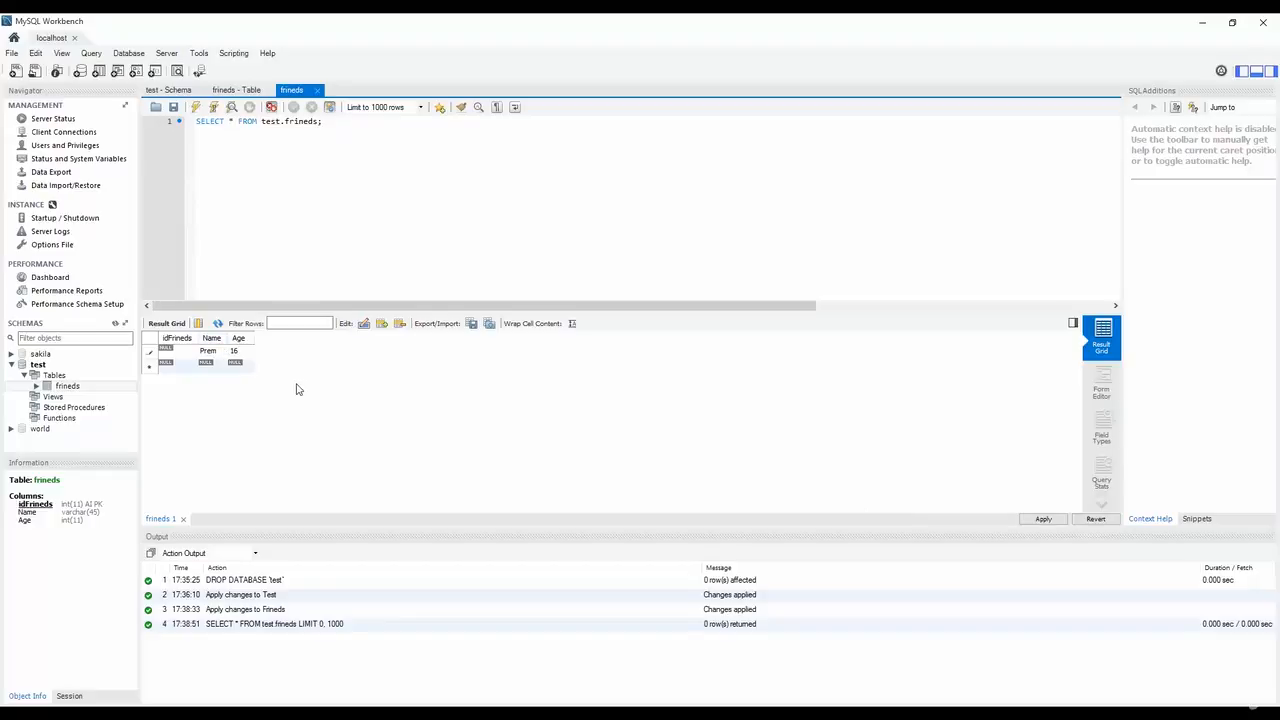
Enter a second friend's name with age 18 and review the INSERT script.
{"action": "double_click", "coordinate": [210, 364]}
{"action": "type", "text": "Pankaj"}
{"action": "key", "text": "Tab"}
{"action": "type", "text": "18"}
{"action": "left_click", "coordinate": [1043, 518]}
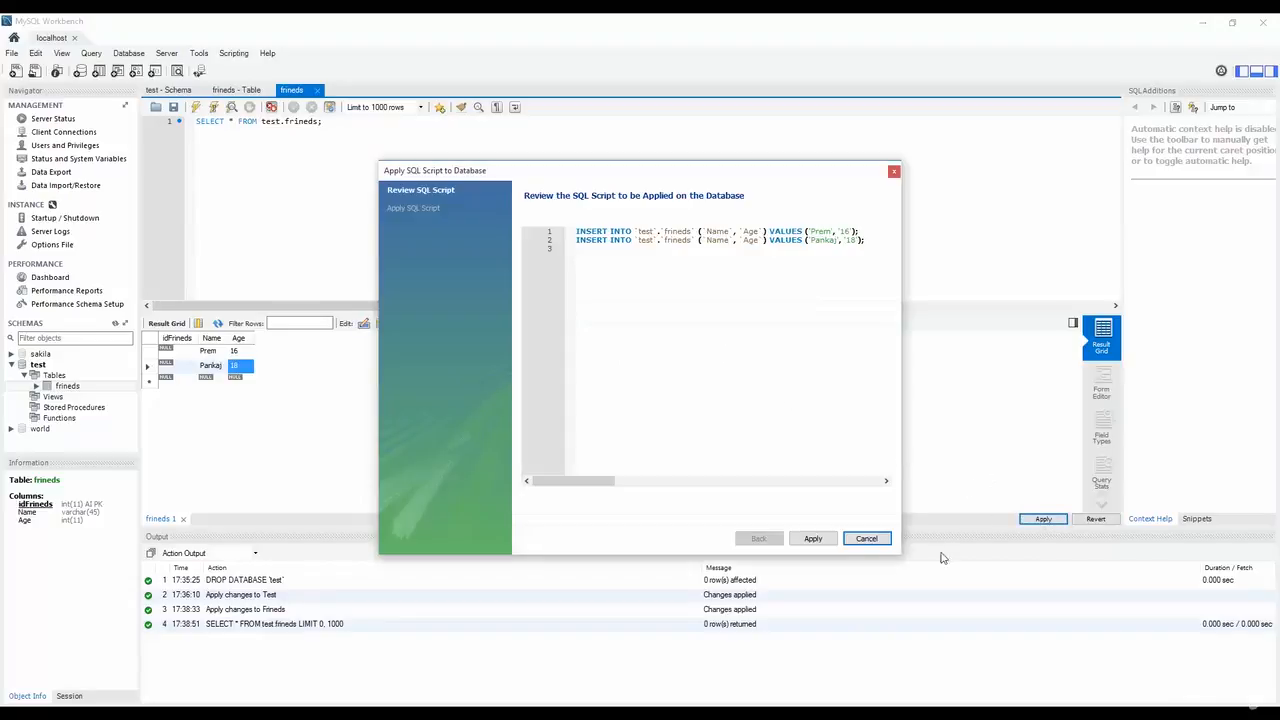
Commit the two INSERT statements so the rows get ids 1 and 2.
{"action": "left_click", "coordinate": [813, 538]}
{"action": "left_click", "coordinate": [813, 538]}
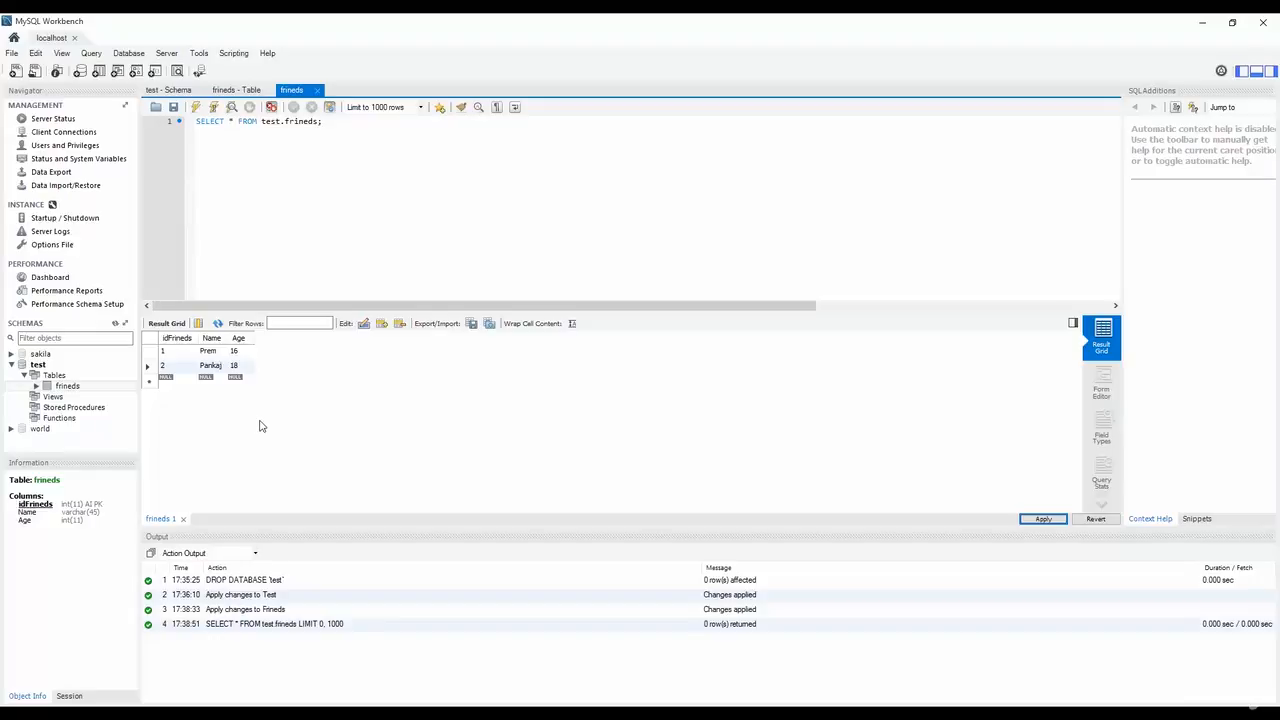
{"action": "left_click", "coordinate": [401, 456]}
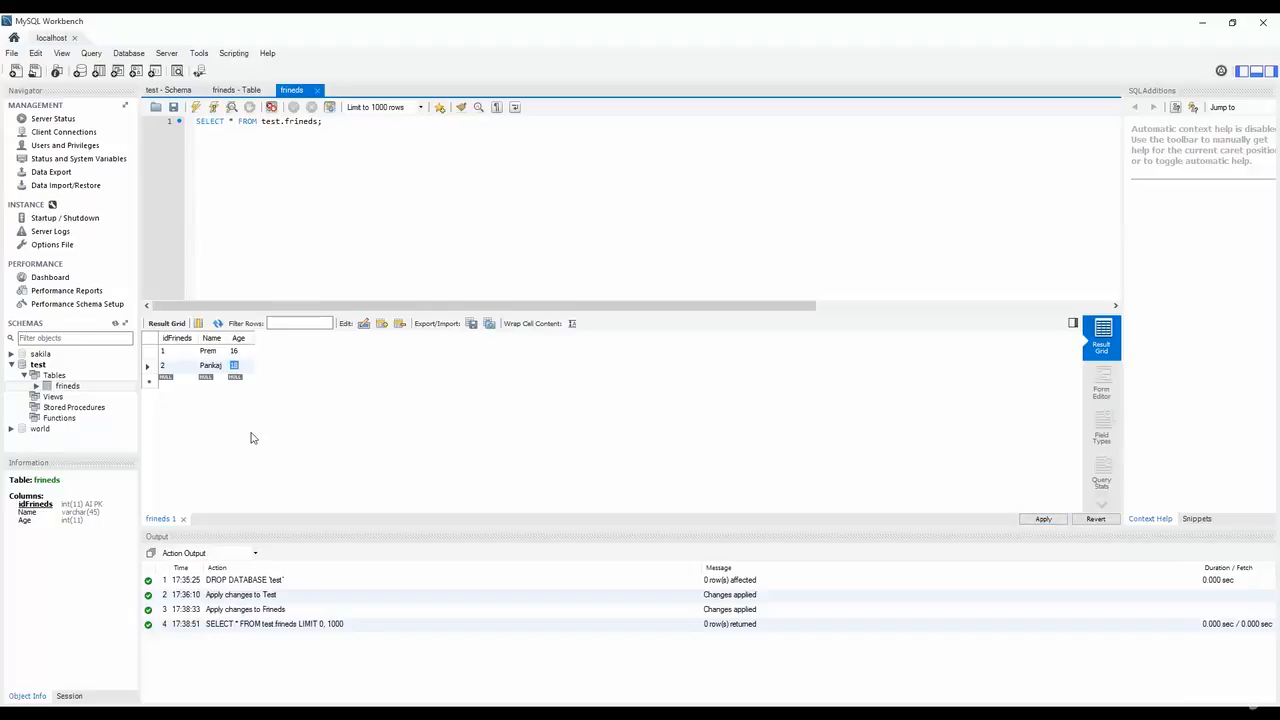